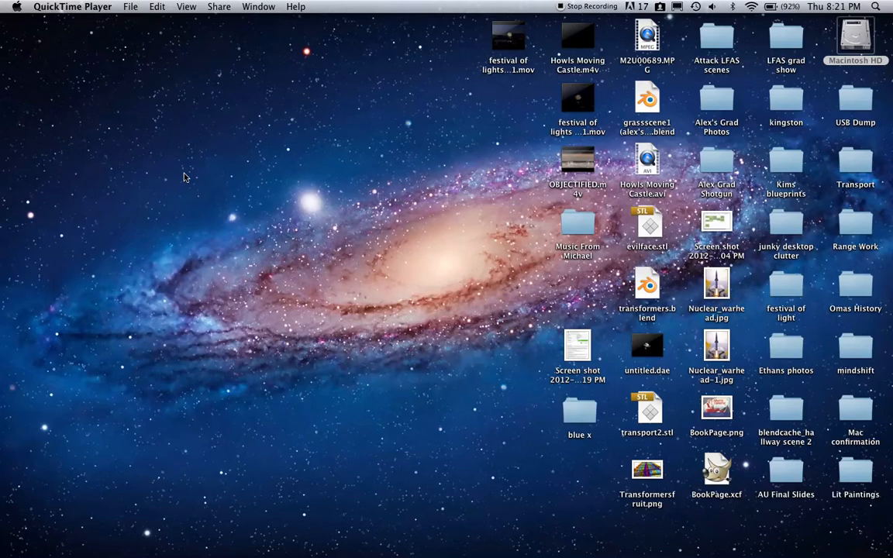
# Bring the blender.org home page window to the front for viewing and clear it off the desktop
pyautogui.press('F3')
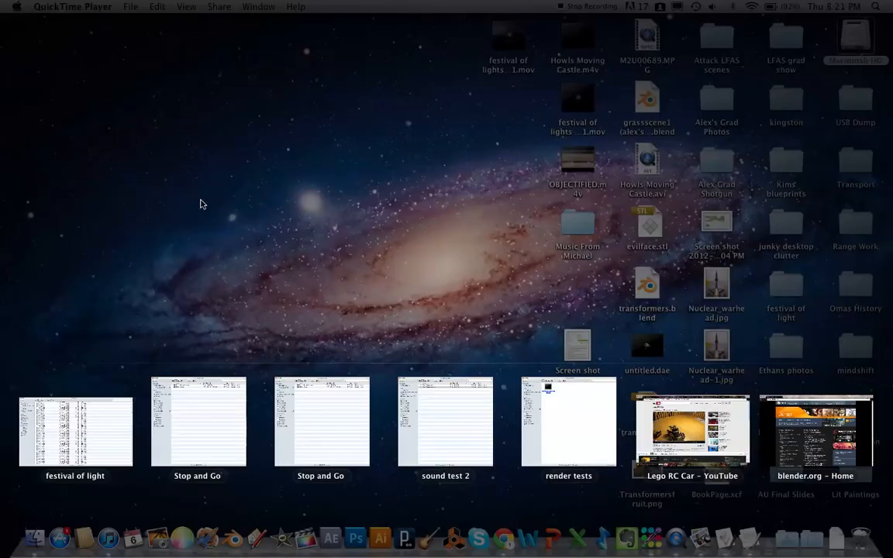
pyautogui.click(785, 411)
pyautogui.moveTo(621, 326); pyautogui.dragTo(341, 9)
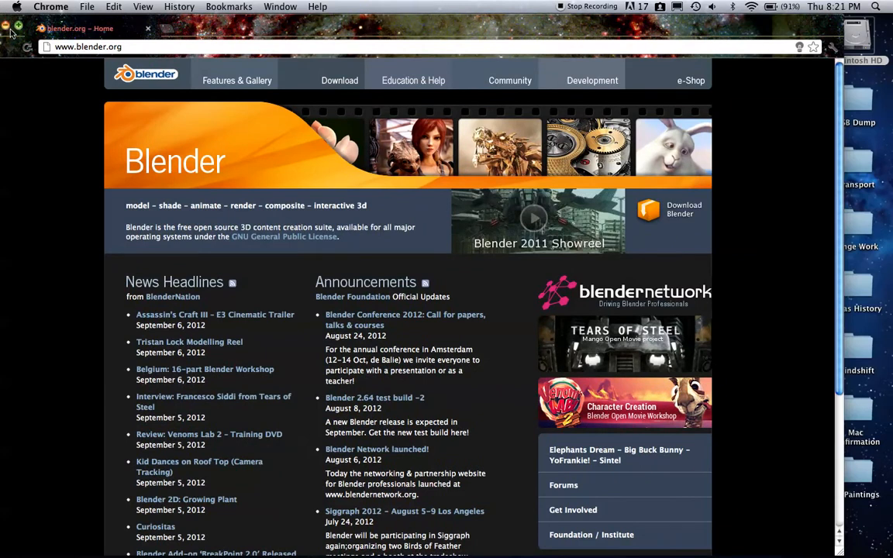
pyautogui.click(16, 28)
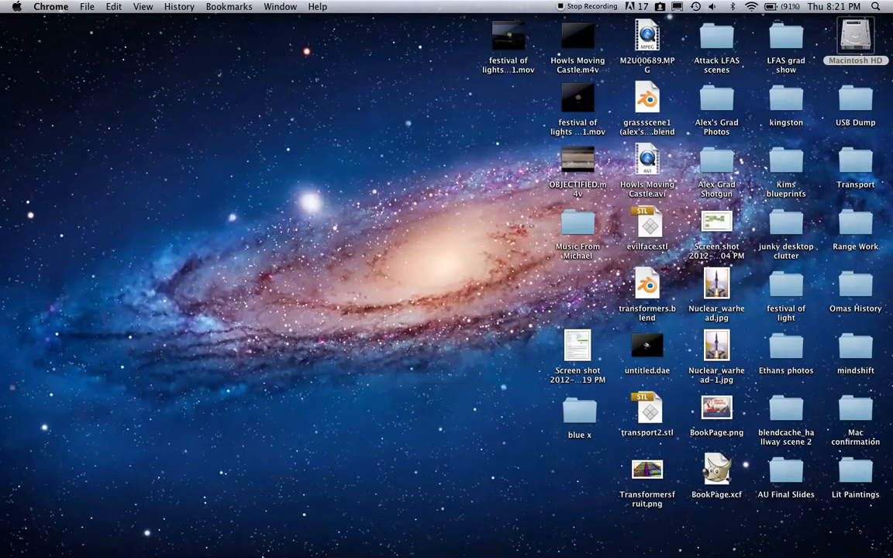
# Launch Blender and load the factory settings for a clean default scene
pyautogui.click(229, 540)
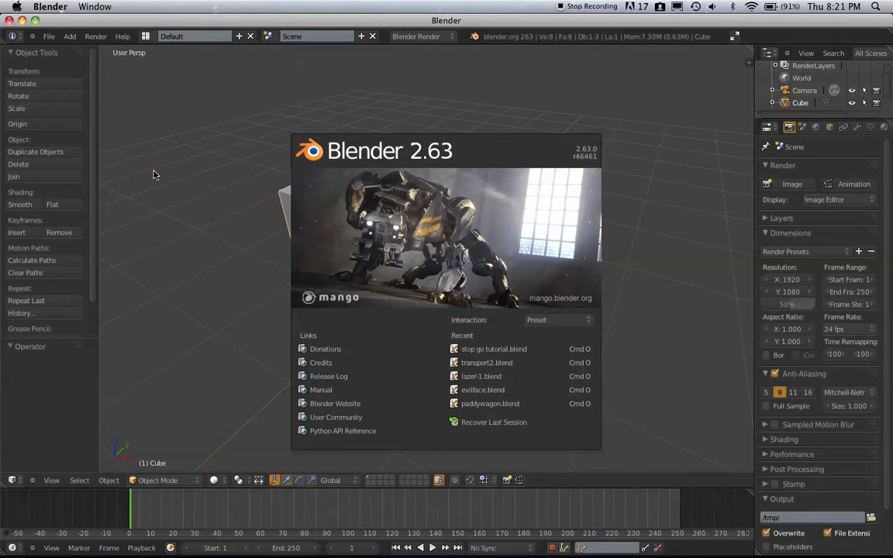
pyautogui.click(138, 153)
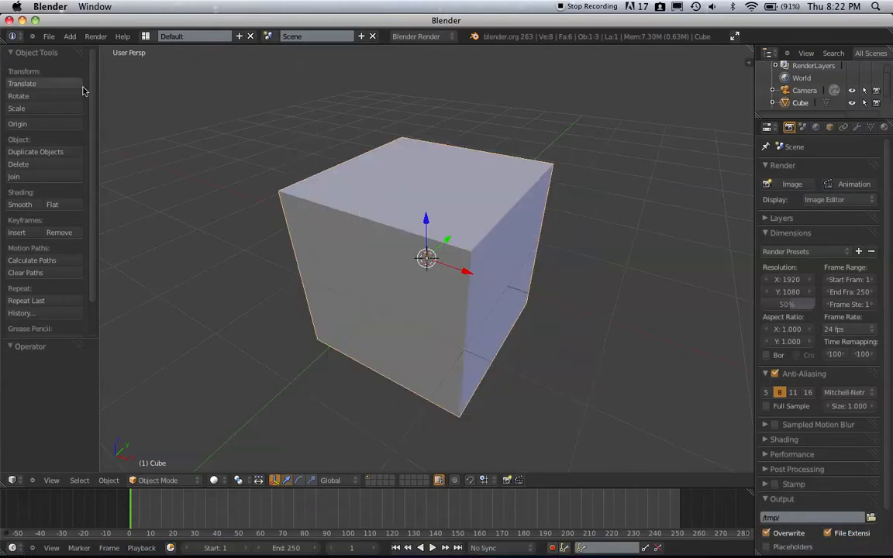
pyautogui.click(48, 37)
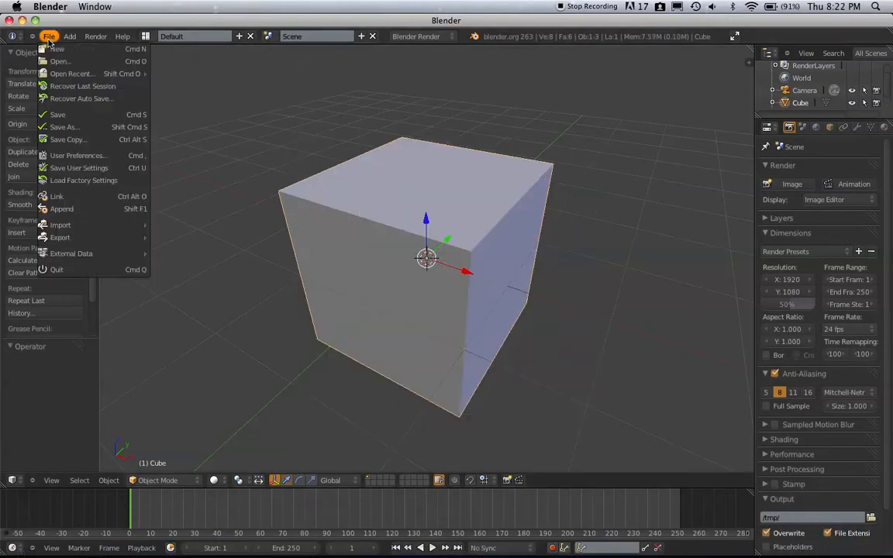
pyautogui.click(73, 179)
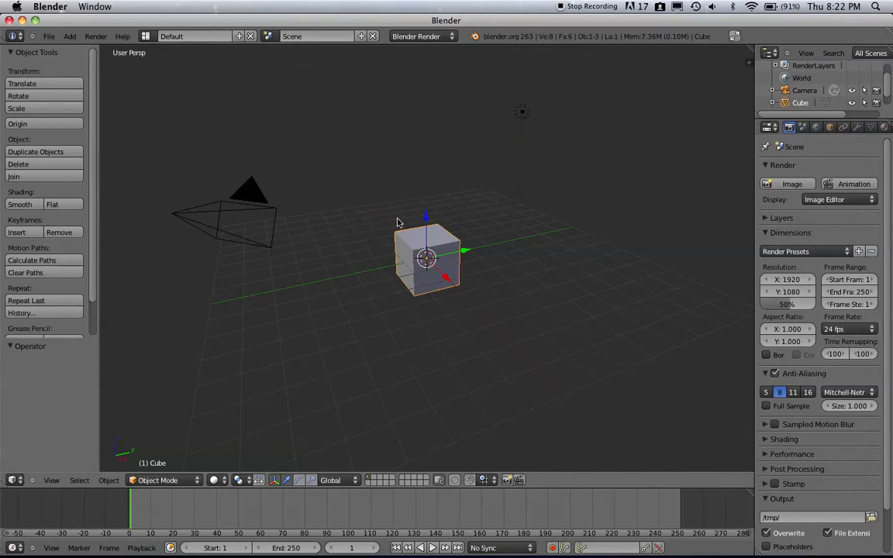
pyautogui.hscroll(-5, 398, 222)
pyautogui.hscroll(2, 397, 223)
pyautogui.hscroll(3, 397, 223)
pyautogui.scroll(5, 397, 222)
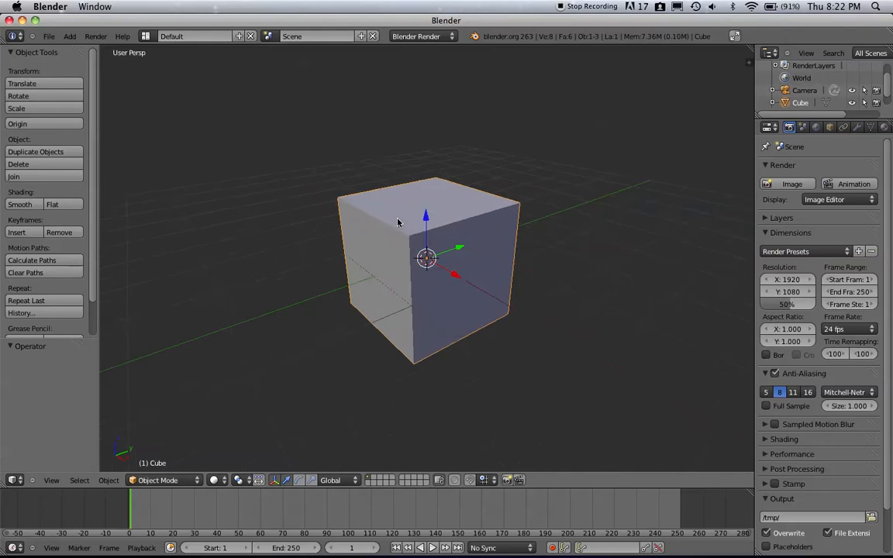
pyautogui.hscroll(-5, 397, 222)
pyautogui.scroll(-6, 398, 223)
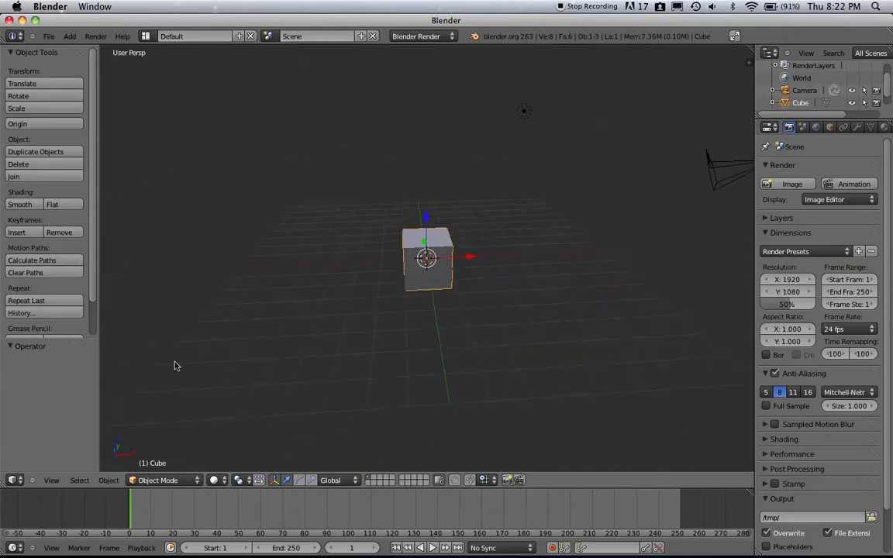
# Switch the 3D viewport area to the Video Sequence Editor
pyautogui.click(15, 480)
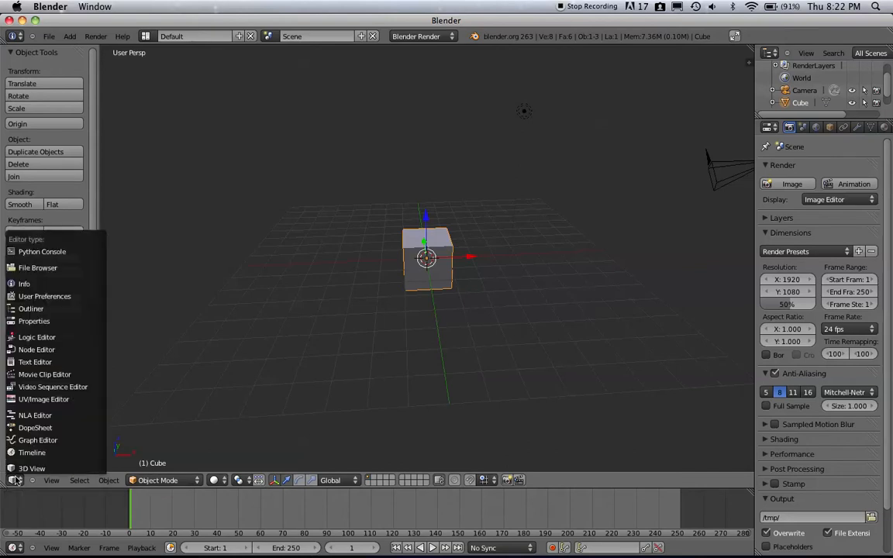
pyautogui.click(51, 388)
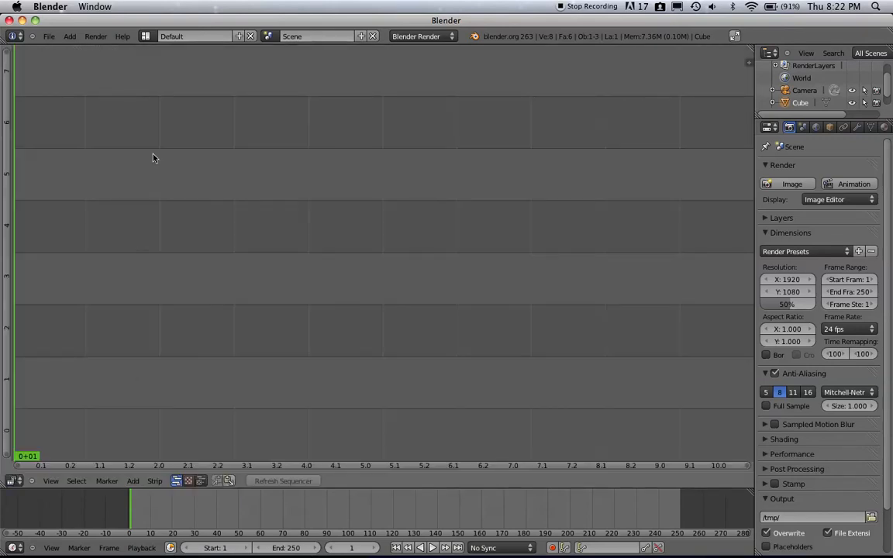
pyautogui.press('Home')
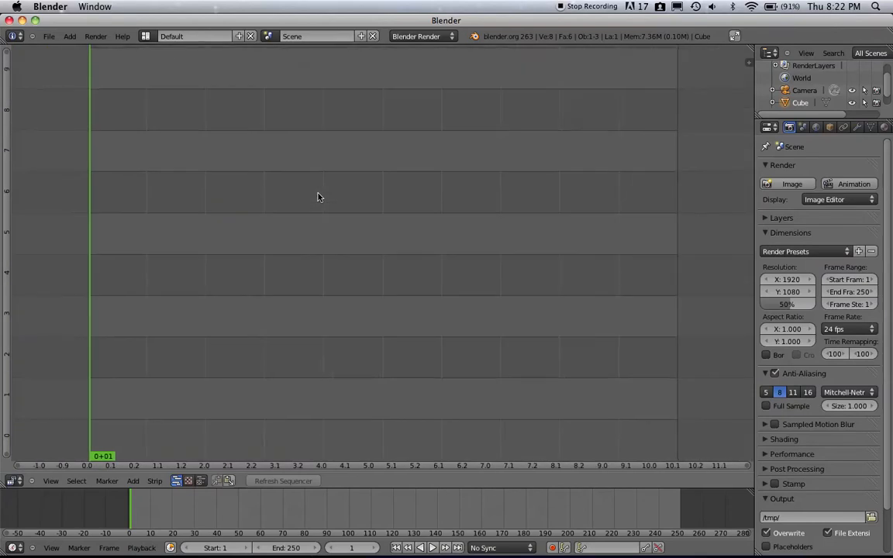
# Move the sequencer's playhead to frame 53 and return it to frame 1
pyautogui.scroll(-3, 318, 197)
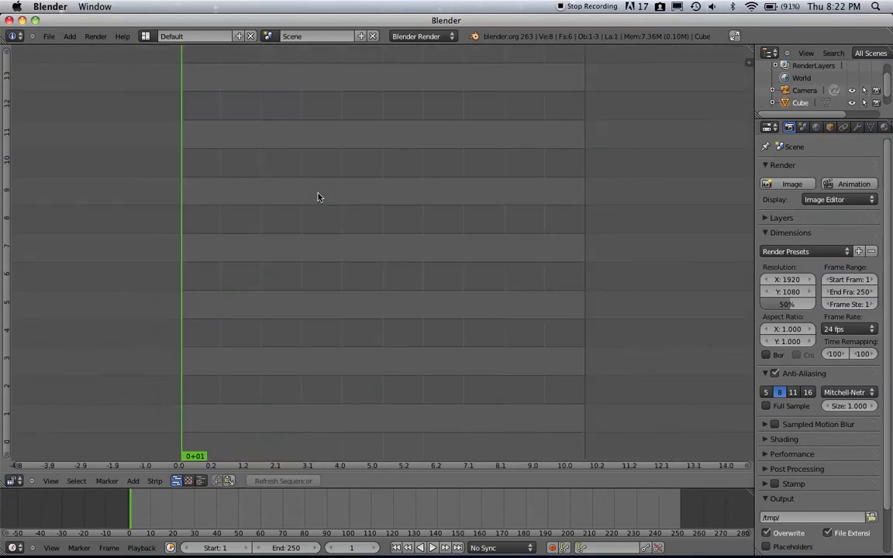
pyautogui.scroll(1, 285, 181)
pyautogui.scroll(-1, 285, 181)
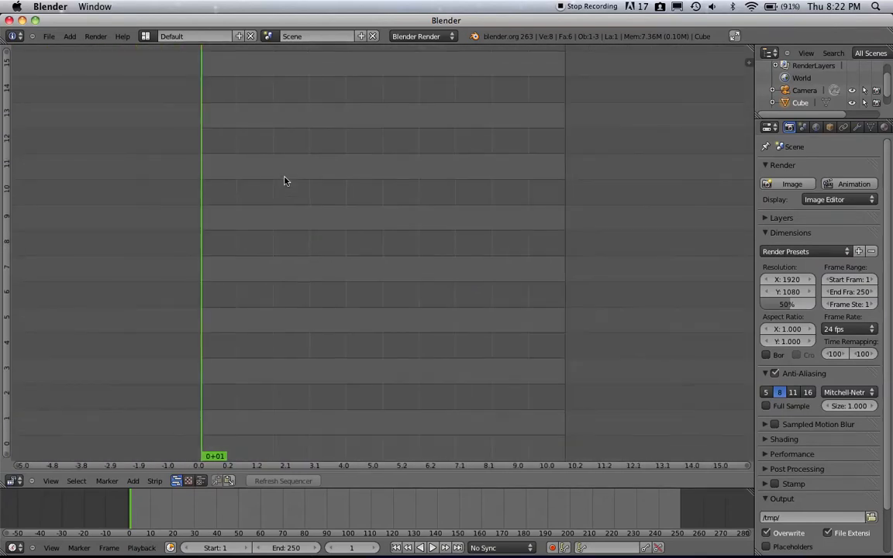
pyautogui.keyDown('ctrl'); pyautogui.hscroll(3, 284, 180); pyautogui.keyUp('ctrl')
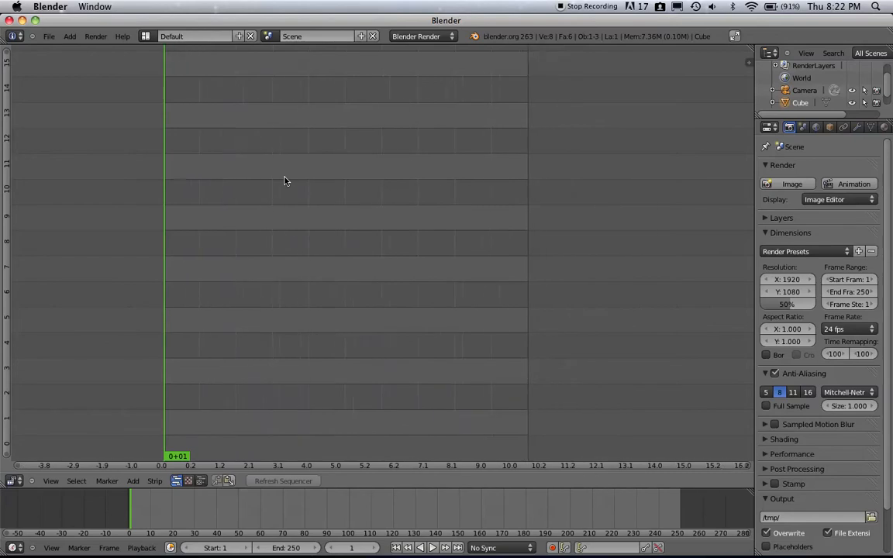
pyautogui.keyDown('ctrl'); pyautogui.hscroll(-4, 284, 180); pyautogui.keyUp('ctrl')
pyautogui.keyDown('ctrl'); pyautogui.hscroll(3, 285, 181); pyautogui.keyUp('ctrl')
pyautogui.keyDown('ctrl'); pyautogui.hscroll(-3, 284, 180); pyautogui.keyUp('ctrl')
pyautogui.scroll(1, 284, 181)
pyautogui.scroll(-3, 285, 181)
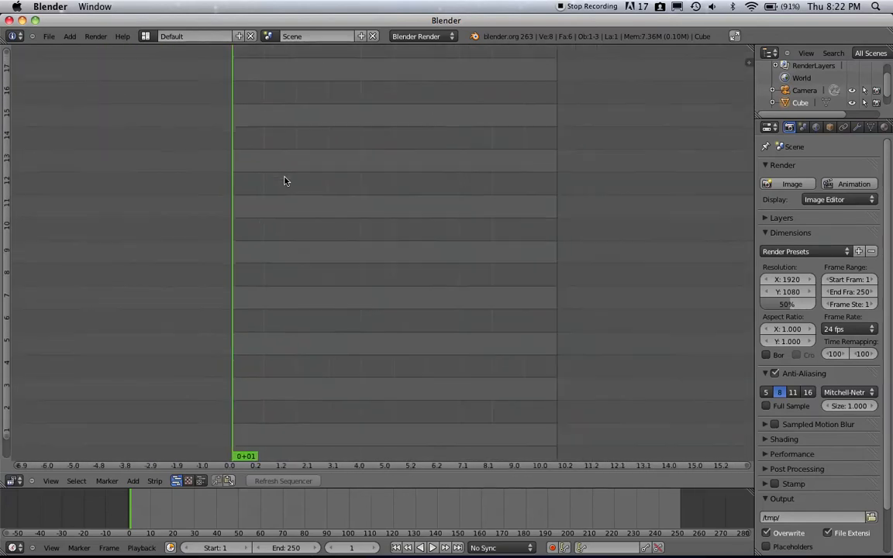
pyautogui.scroll(3, 284, 181)
pyautogui.click(285, 180)
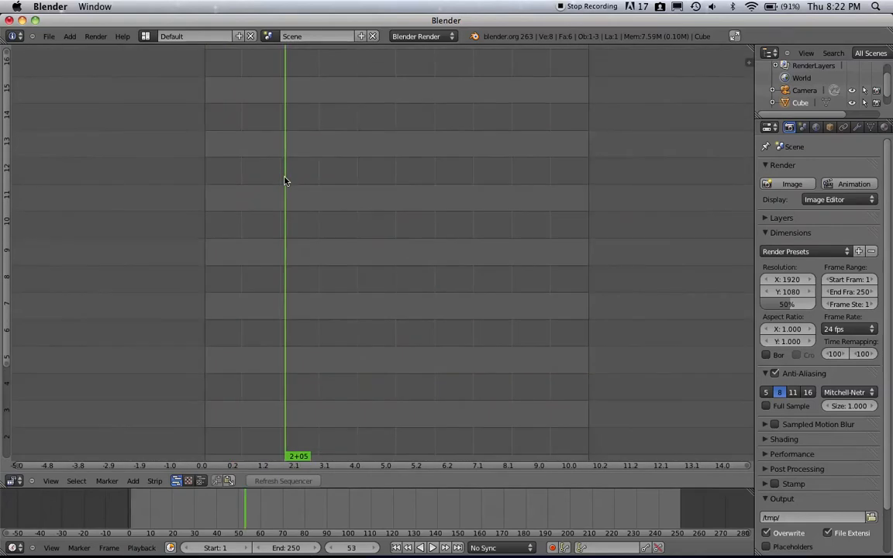
pyautogui.hotkey('shift', 'Left')
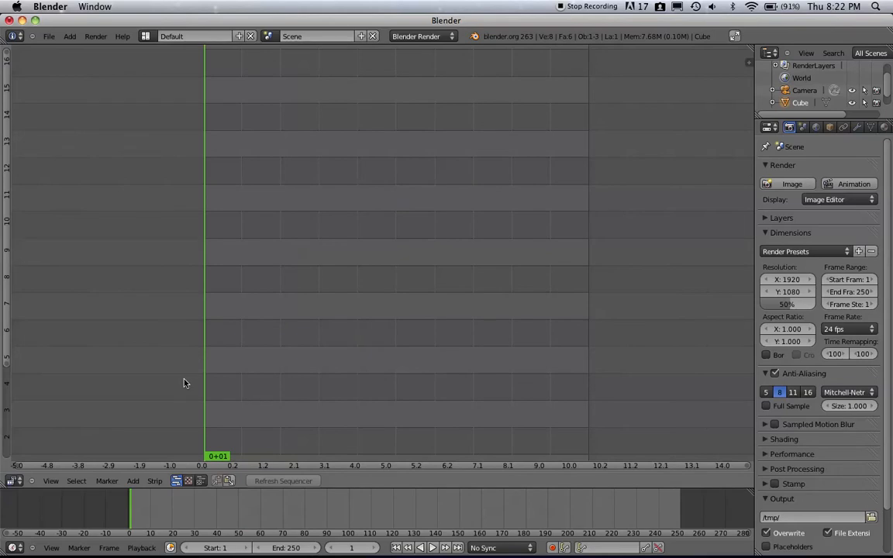
# Add all the JPG photos from the Desktop's "festival of light" folder to the sequencer as one image strip
pyautogui.click(132, 482)
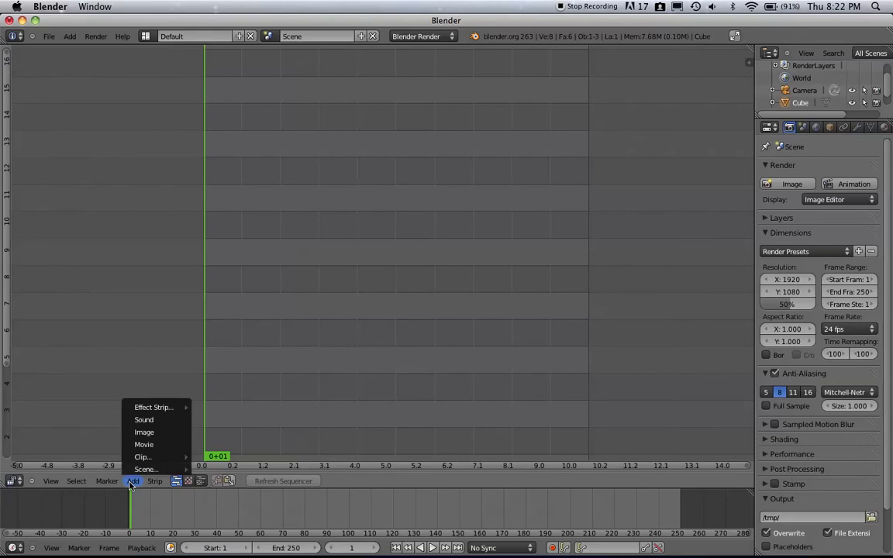
pyautogui.click(143, 432)
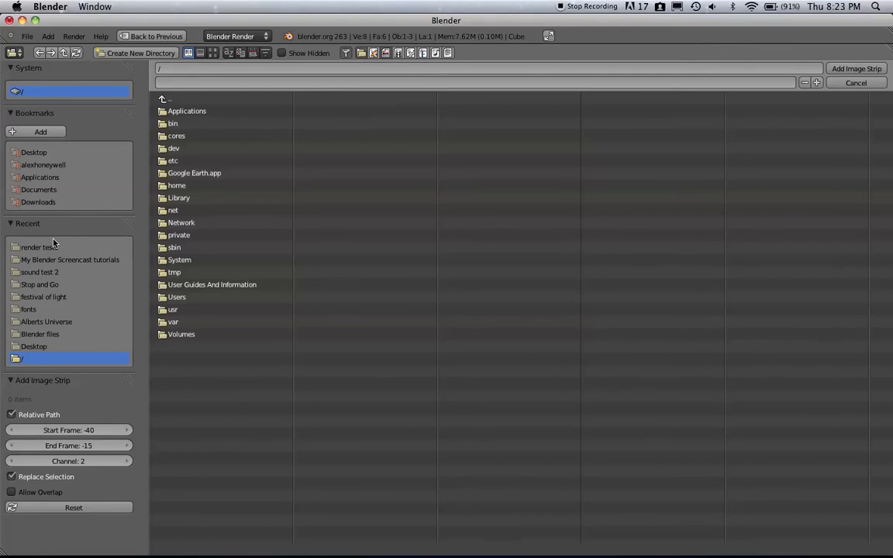
pyautogui.click(35, 152)
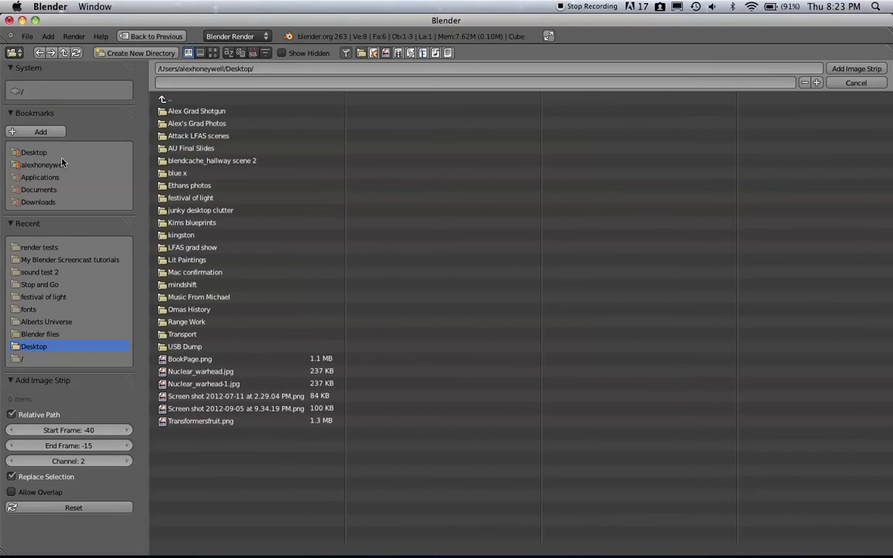
pyautogui.click(176, 198)
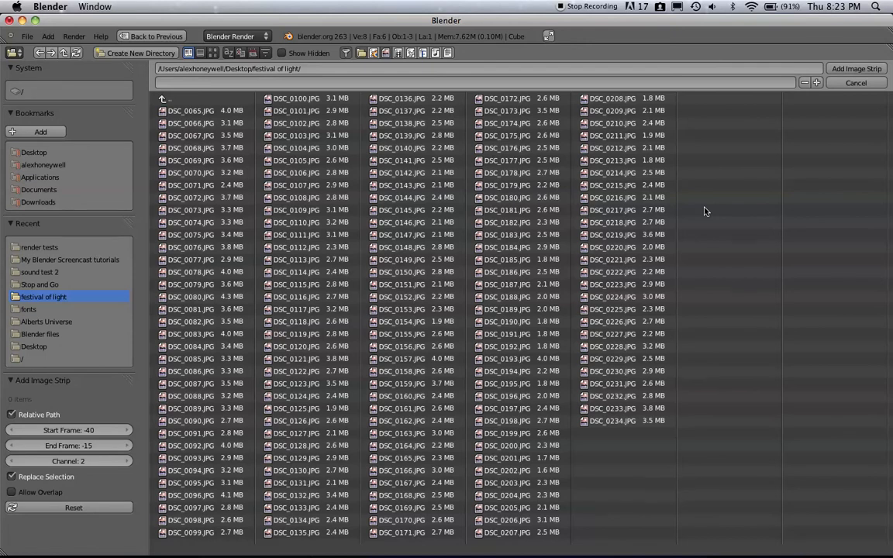
pyautogui.press('a')
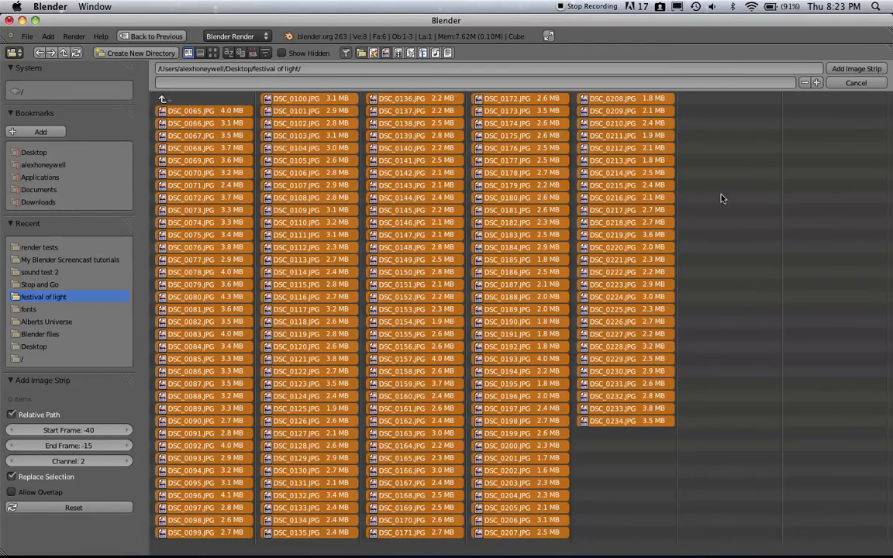
pyautogui.click(853, 69)
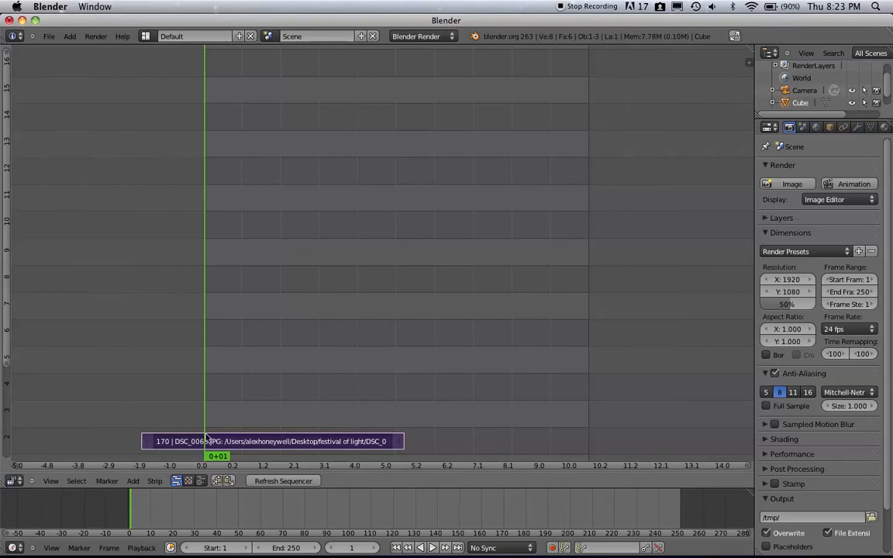
# Show the image preview together with the sequencer strips and enlarge the preview area to about half the editor's height
pyautogui.click(201, 481)
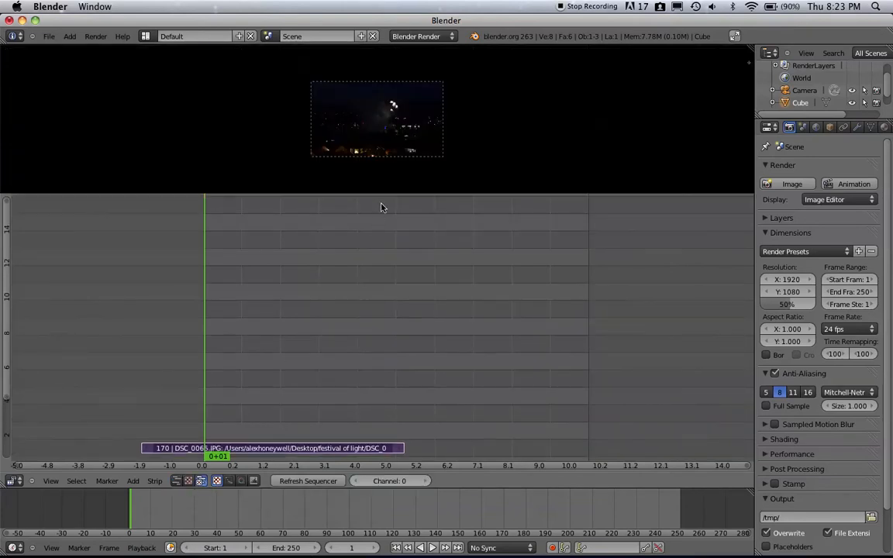
pyautogui.moveTo(383, 192); pyautogui.dragTo(390, 303)
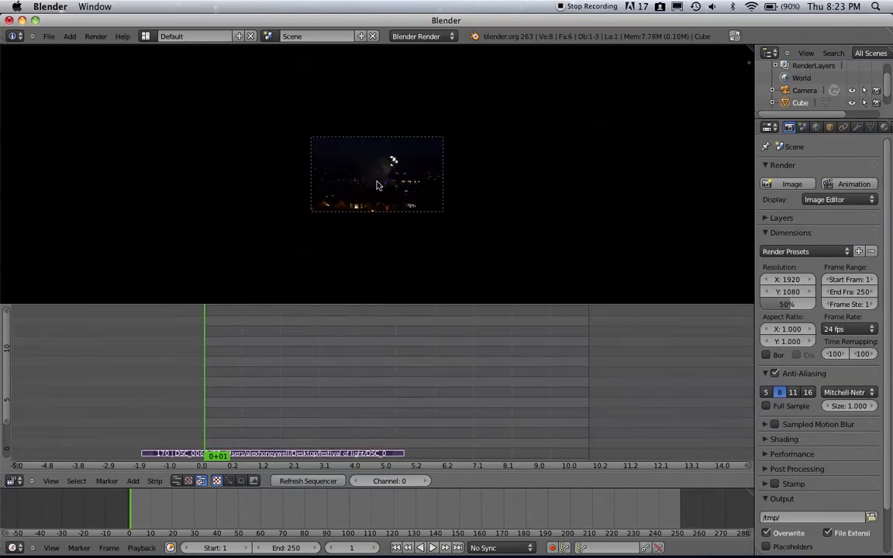
pyautogui.scroll(2, 377, 185)
pyautogui.scroll(5, 378, 185)
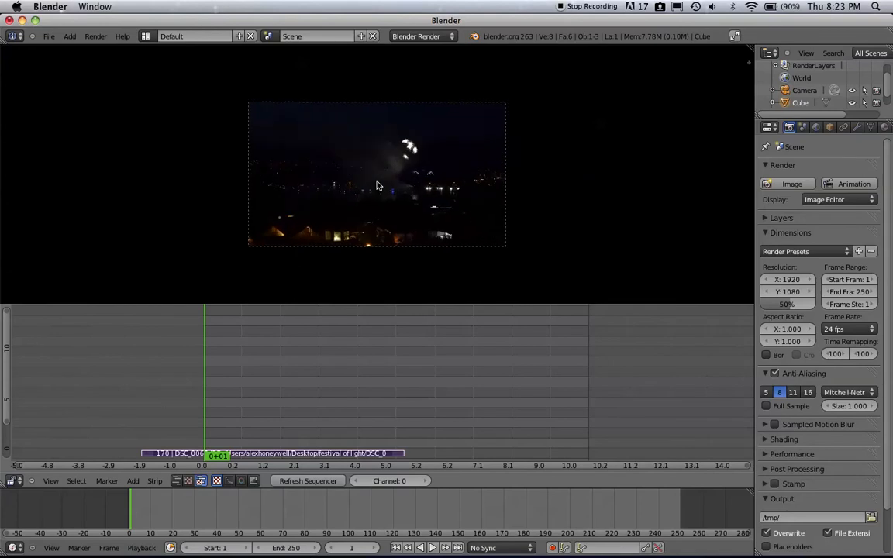
# Preview the photos at several points along the image strip
pyautogui.click(324, 360)
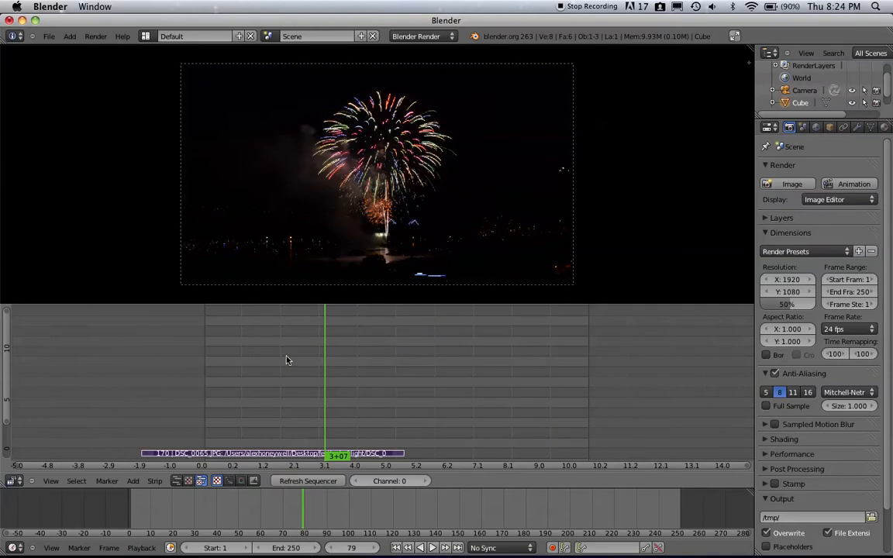
pyautogui.click(286, 360)
pyautogui.click(331, 364)
pyautogui.click(372, 365)
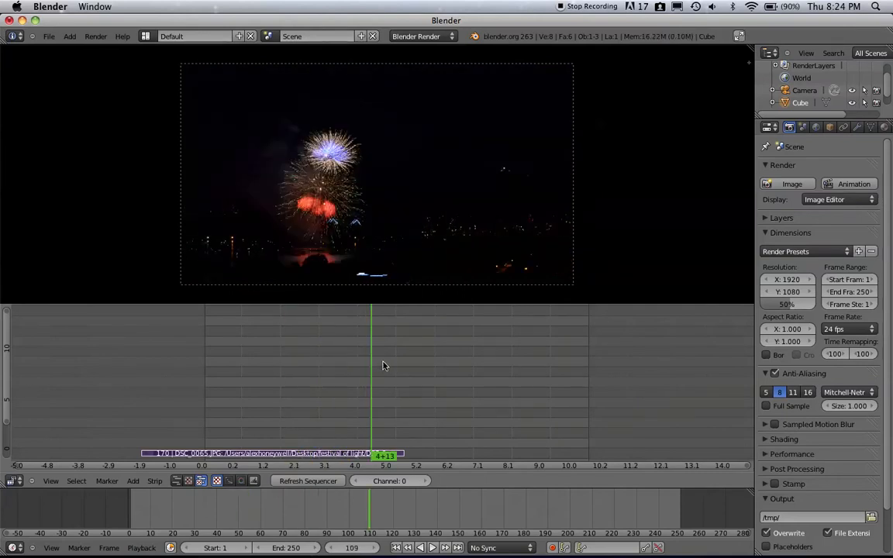
pyautogui.click(391, 365)
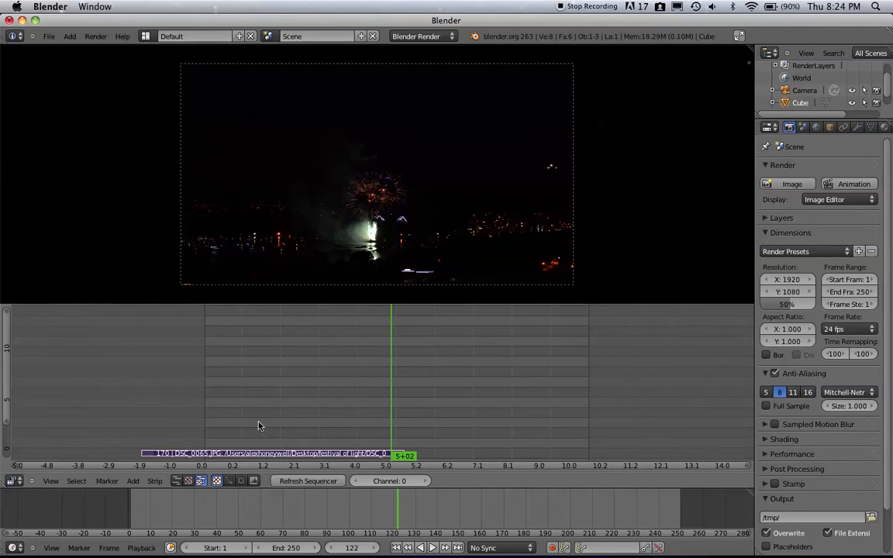
# Slide the image strip along the timeline so it begins at the scene's start frame
pyautogui.press('g')
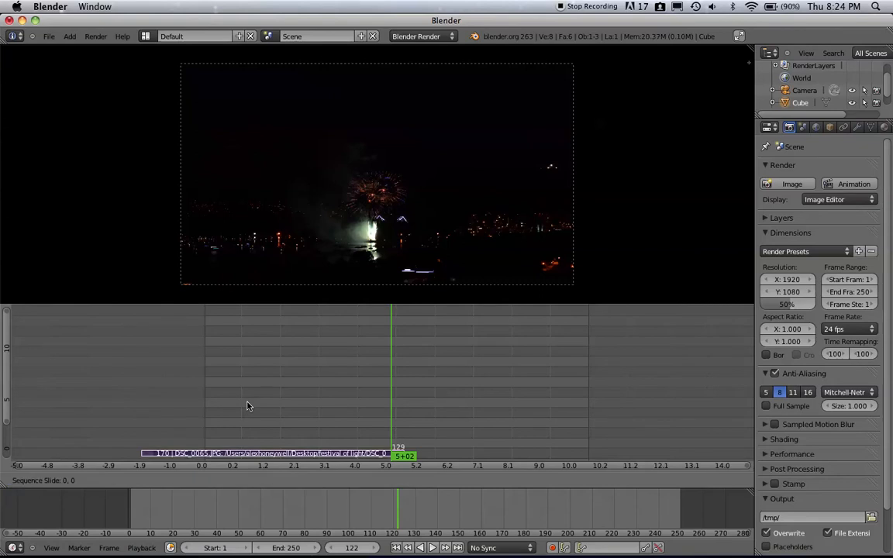
pyautogui.click(307, 403)
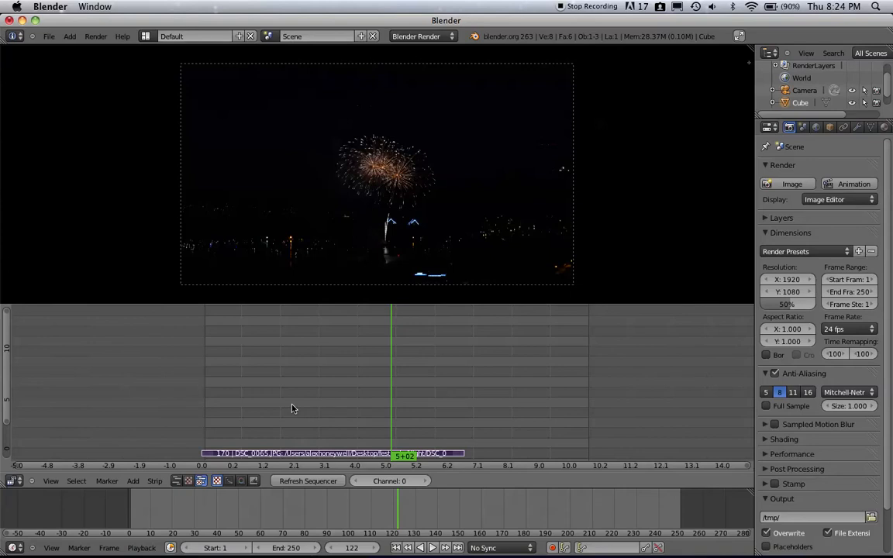
pyautogui.press('g')
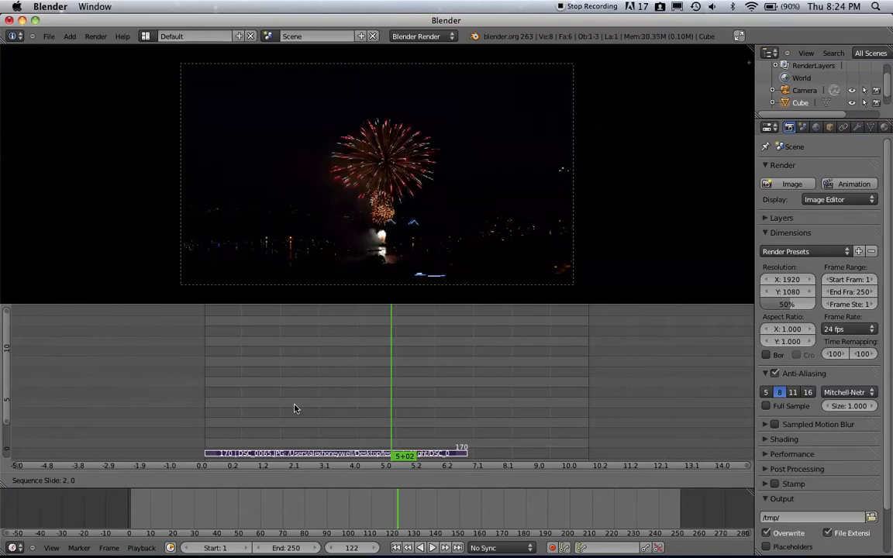
pyautogui.click(294, 408)
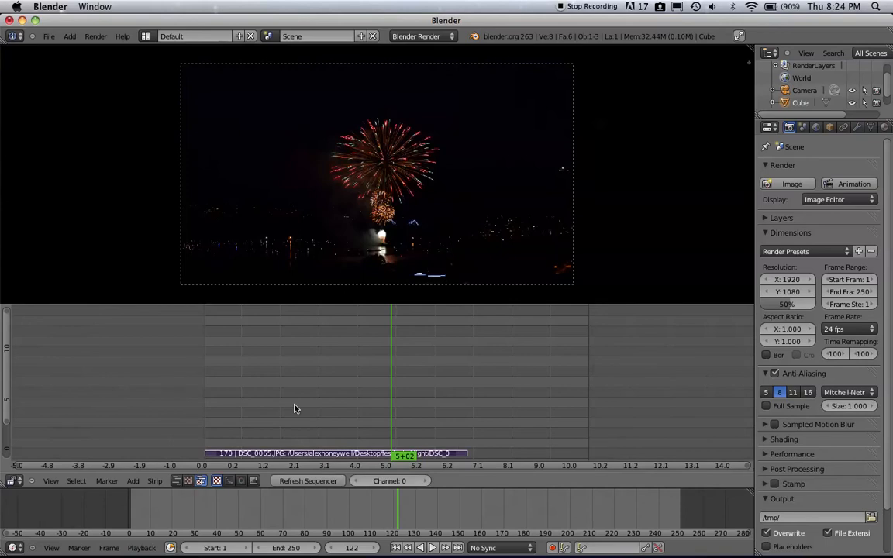
pyautogui.hscroll(-1, 295, 409)
pyautogui.scroll(3, 294, 409)
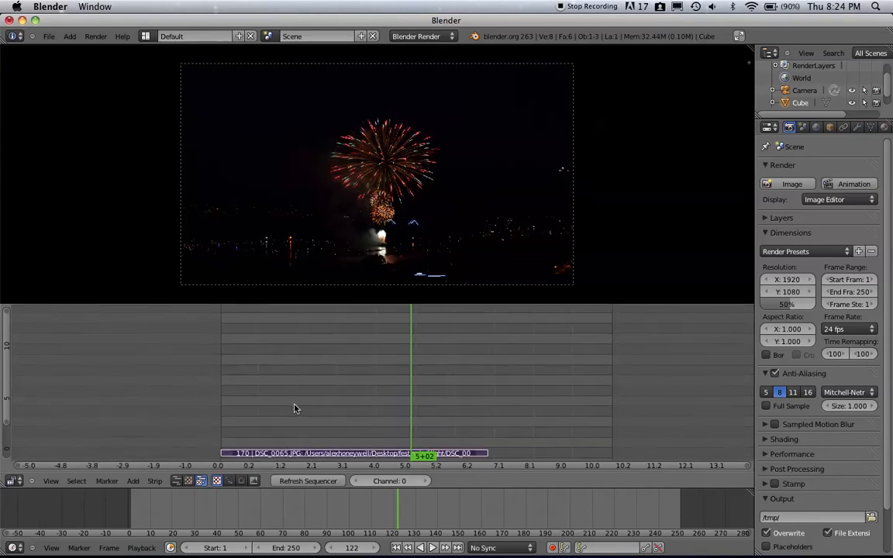
# Examine the start of the image strip up close against the scene's start frame, and check the strip's full extent
pyautogui.press('Home')
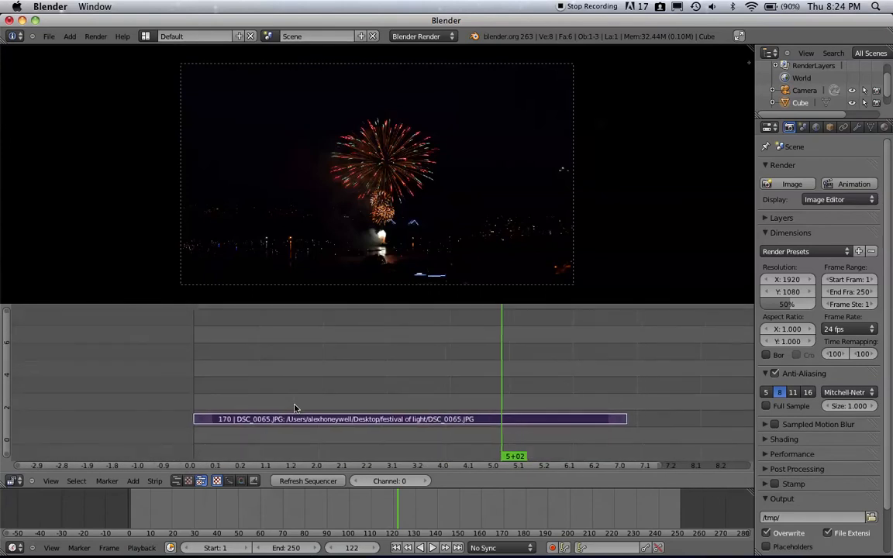
pyautogui.scroll(4, 293, 408)
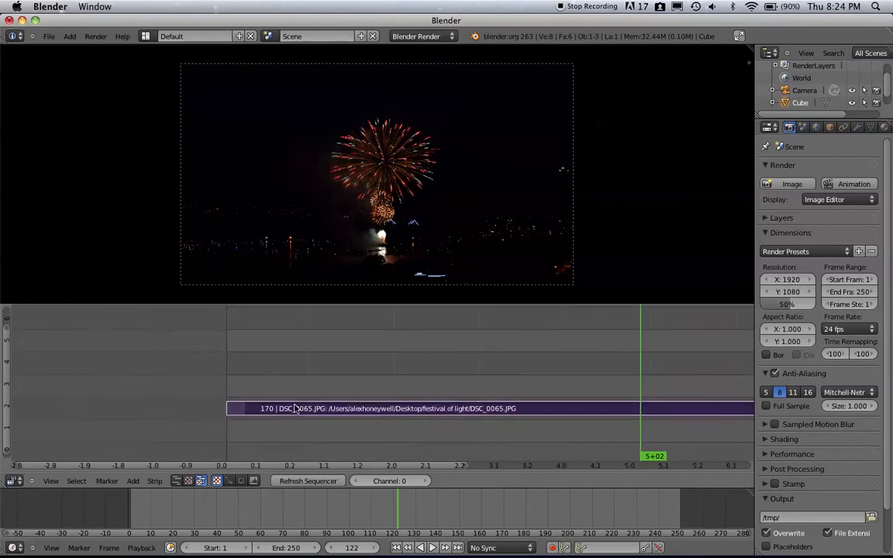
pyautogui.scroll(3, 294, 408)
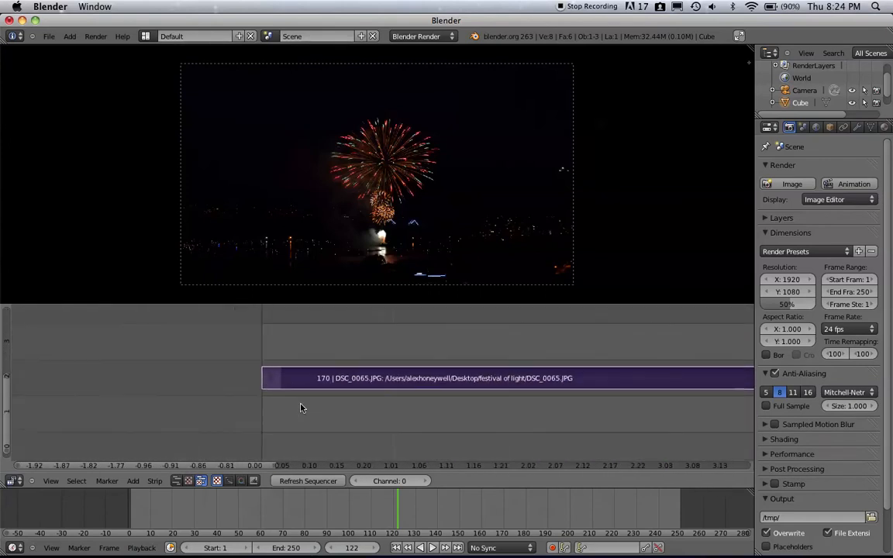
pyautogui.scroll(1, 302, 408)
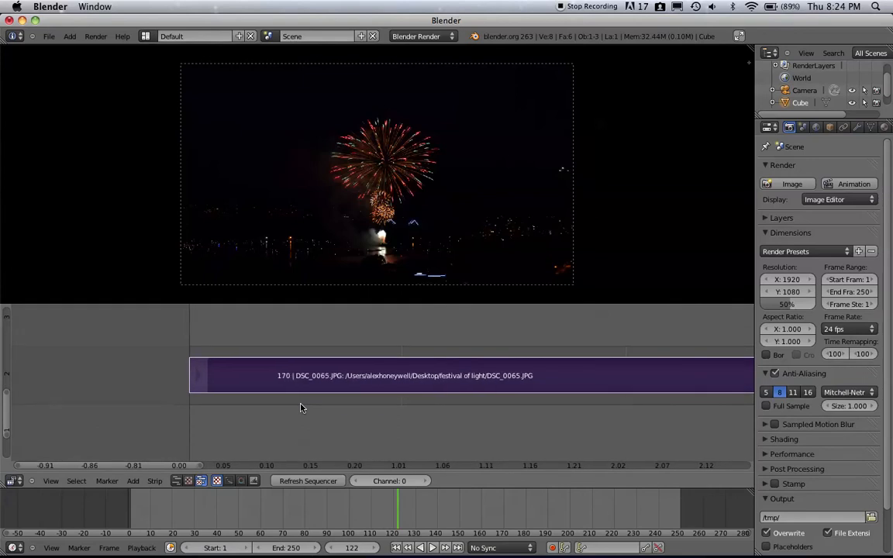
pyautogui.scroll(-5, 301, 409)
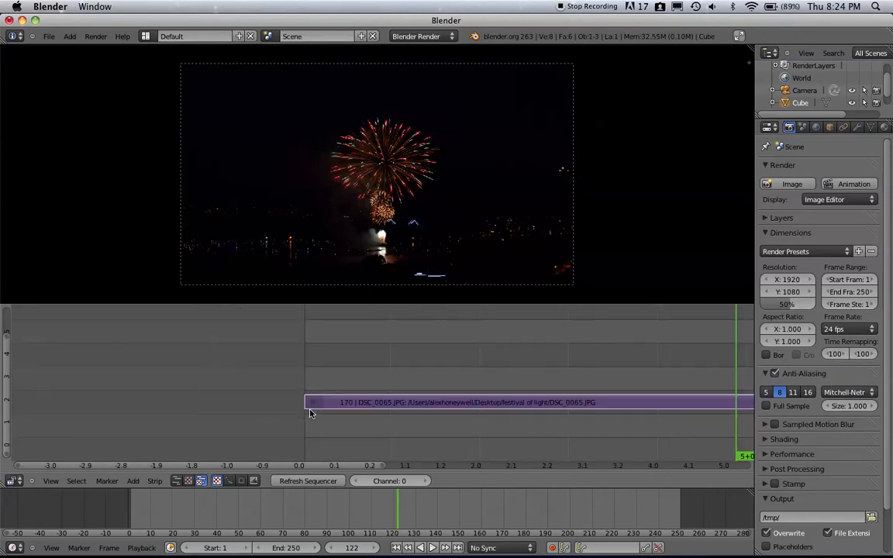
pyautogui.rightClick(343, 403)
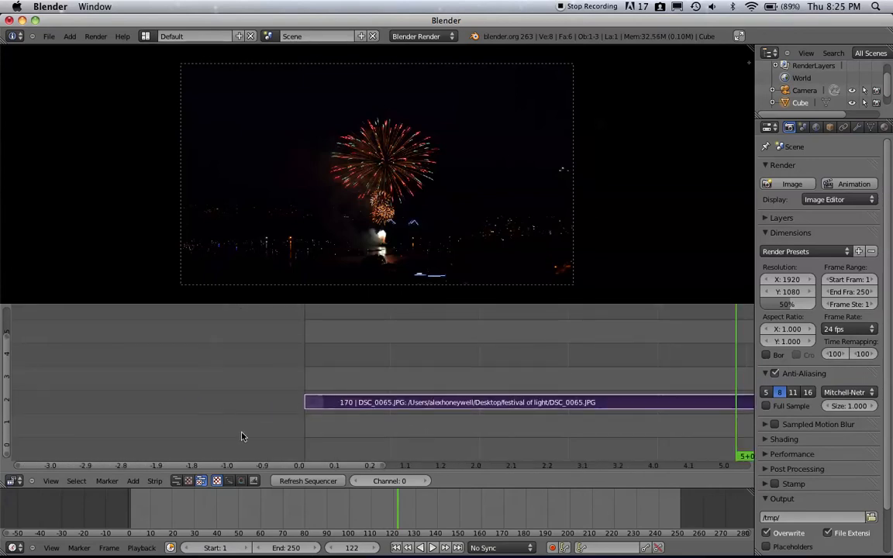
pyautogui.keyDown('ctrl'); pyautogui.scroll(-5, 343, 458); pyautogui.keyUp('ctrl')
pyautogui.keyDown('ctrl'); pyautogui.scroll(-1, 343, 458); pyautogui.keyUp('ctrl')
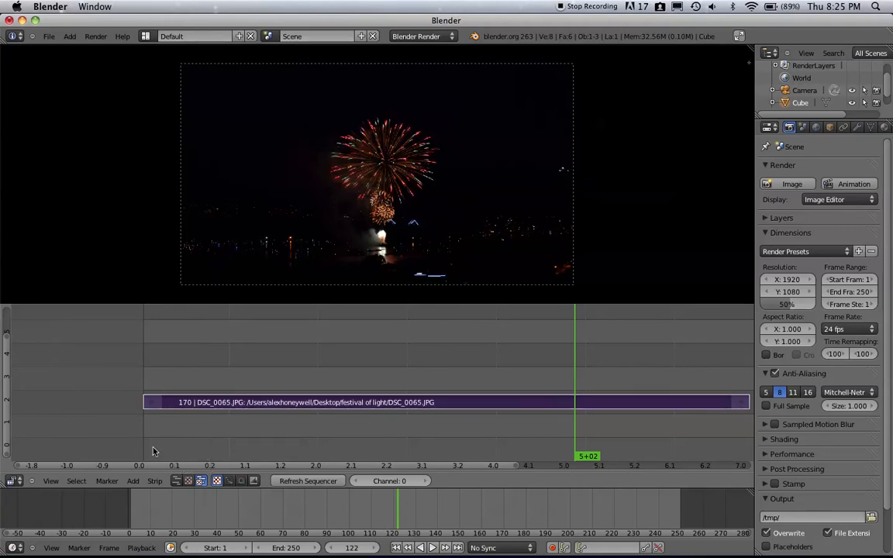
# Display the sequencer's time in frames instead of seconds and place the playhead at the image strip's end, frame 171
pyautogui.click(50, 480)
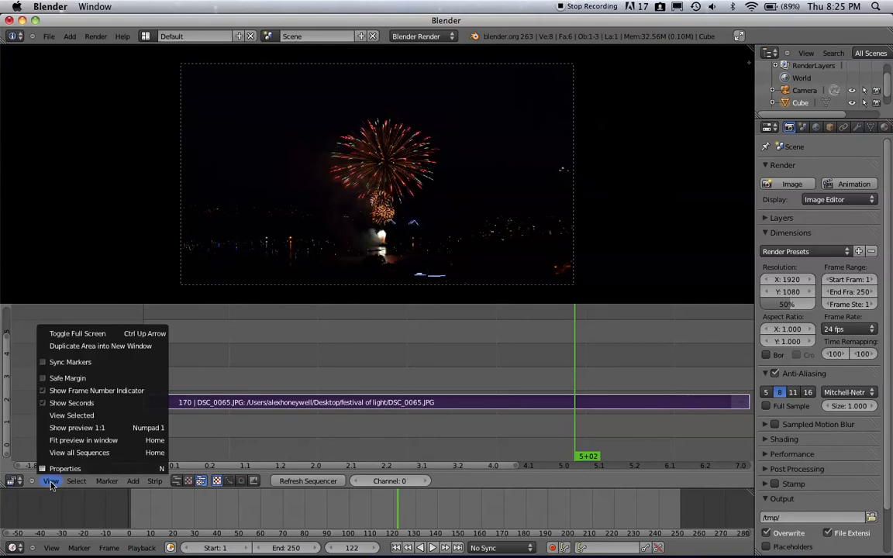
pyautogui.click(55, 404)
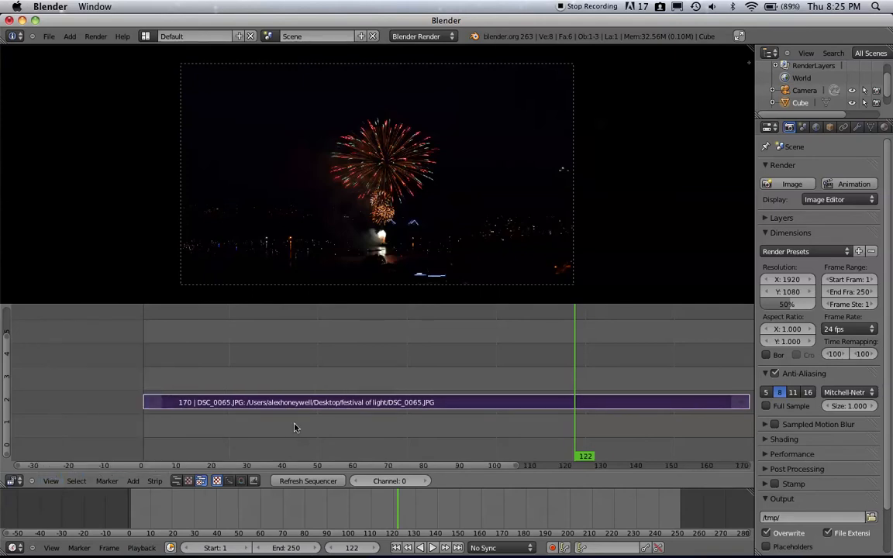
pyautogui.hscroll(10, 326, 431)
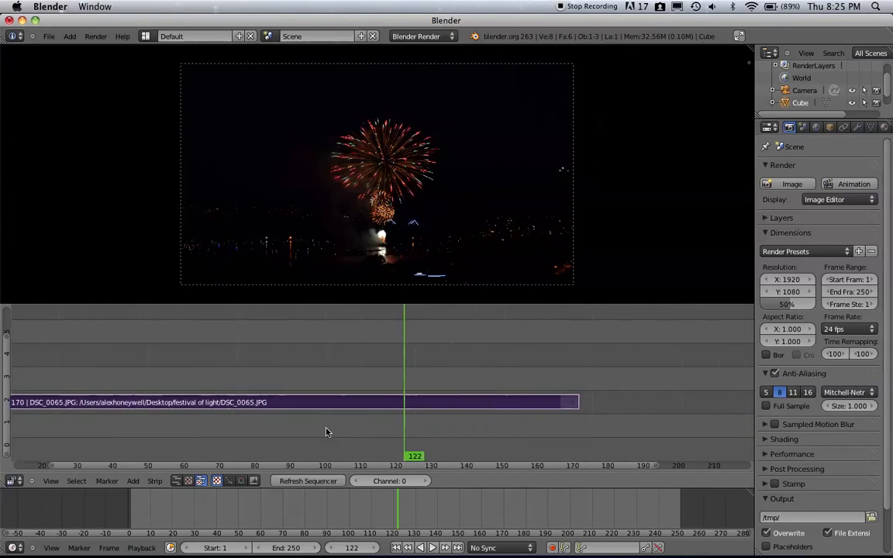
pyautogui.click(573, 367)
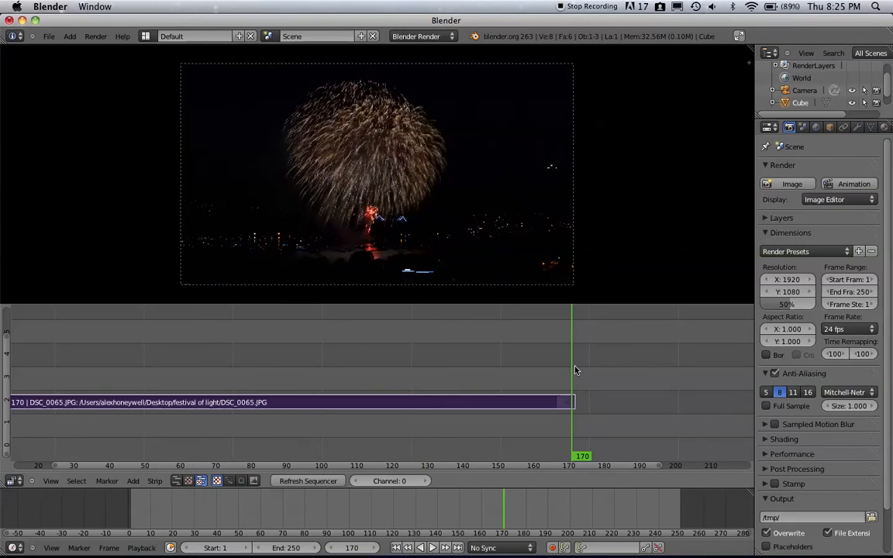
pyautogui.click(575, 370)
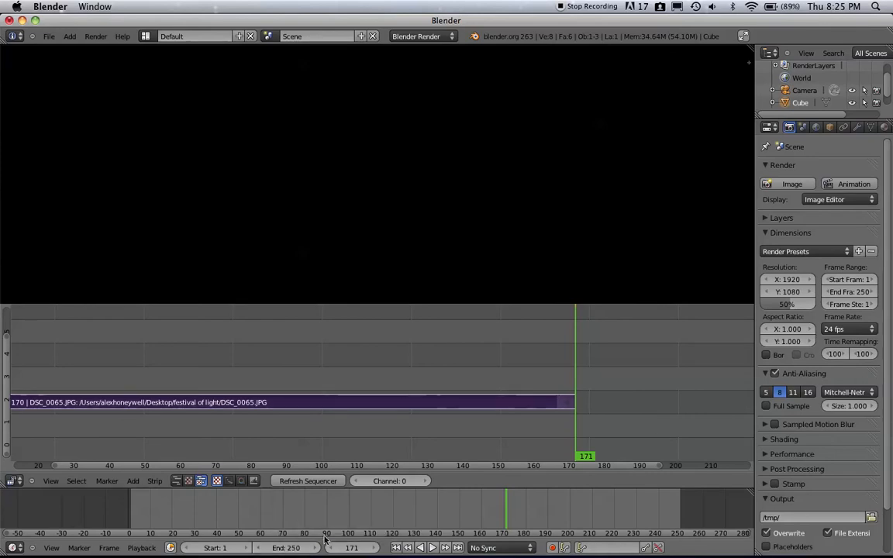
# Set the scene's end frame to 171 so the frame range matches the image strip's length
pyautogui.scroll(-4, 662, 365)
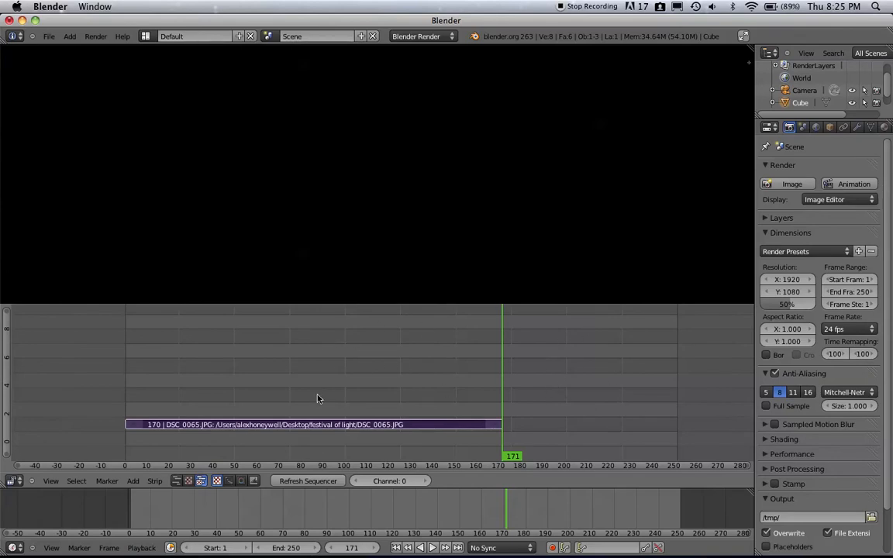
pyautogui.click(288, 547)
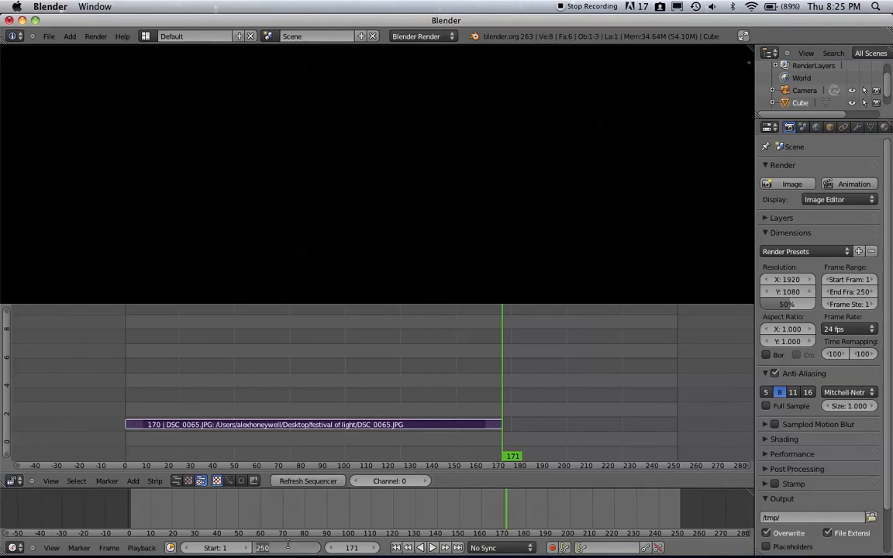
pyautogui.write('171')
pyautogui.press('Return')
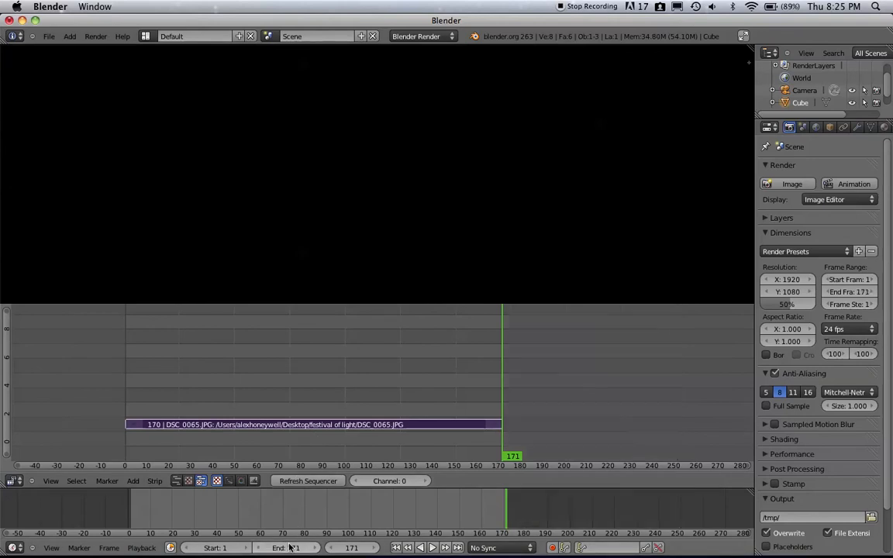
# Preview photos near the end of the strip, return to the first frame and briefly play the sequence
pyautogui.click(460, 394)
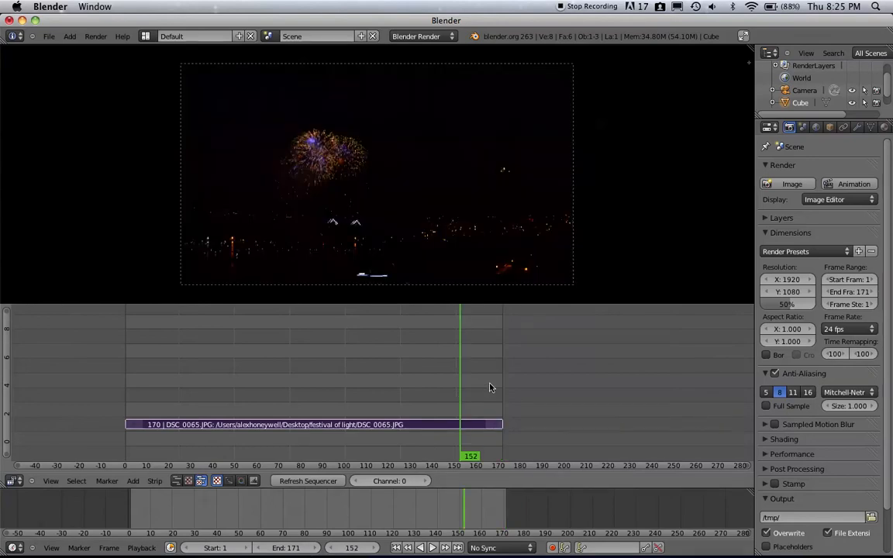
pyautogui.click(489, 386)
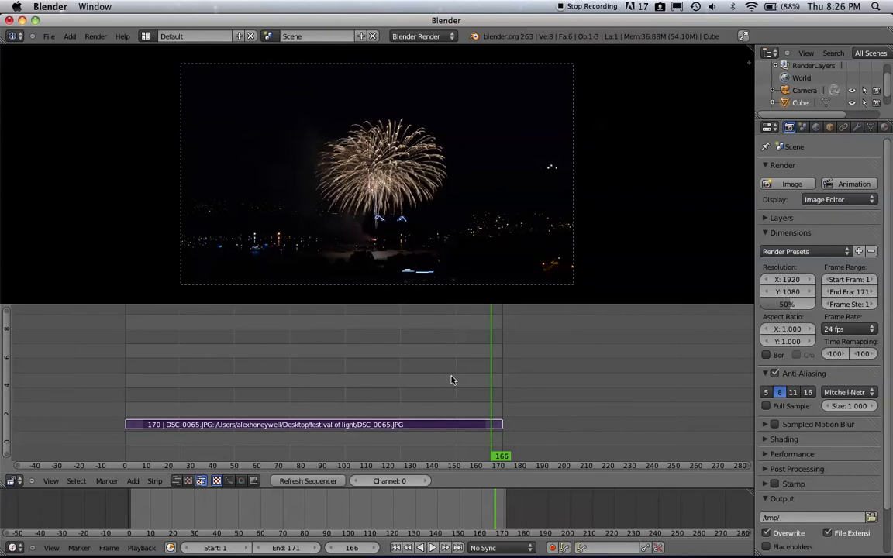
pyautogui.hotkey('shift', 'Left')
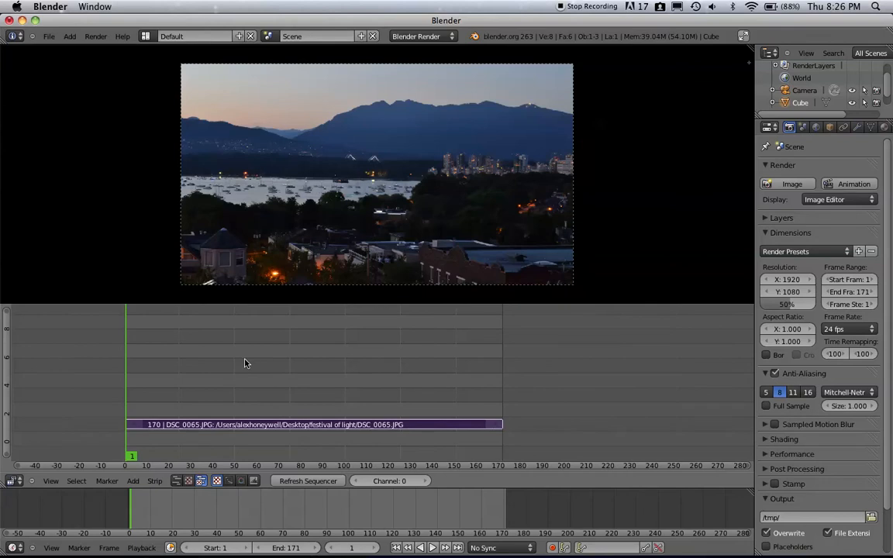
pyautogui.hotkey('alt', 'a')
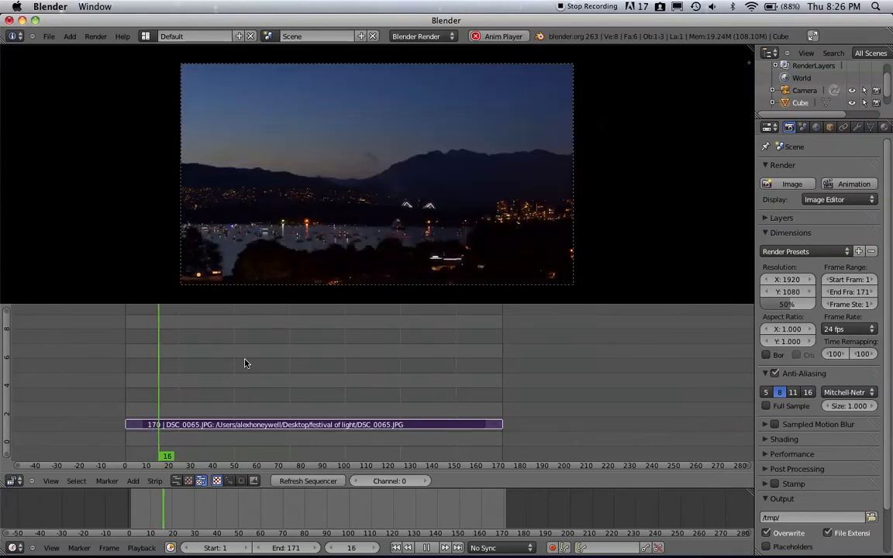
pyautogui.press('Escape')
# Scrub through the fireworks photos in the second half of the strip and return to the first frame
pyautogui.moveTo(281, 361); pyautogui.dragTo(374, 369)
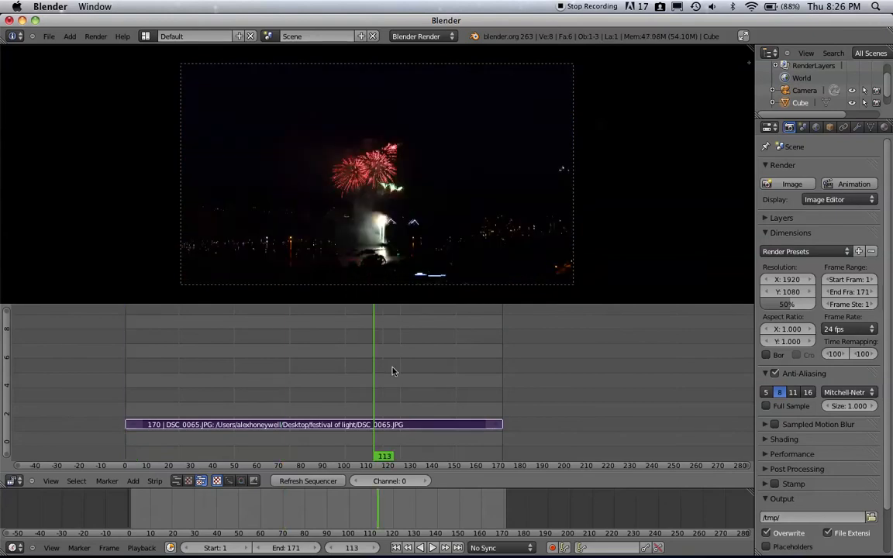
pyautogui.click(430, 376)
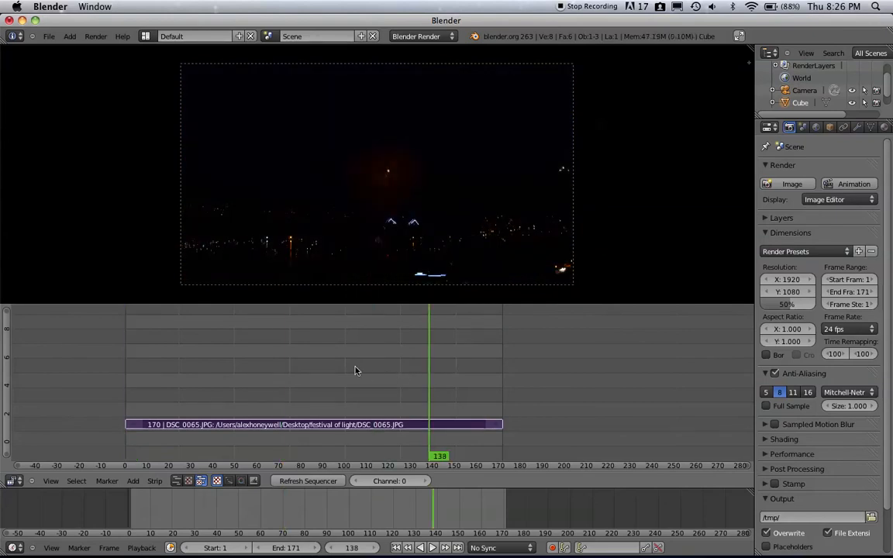
pyautogui.click(356, 371)
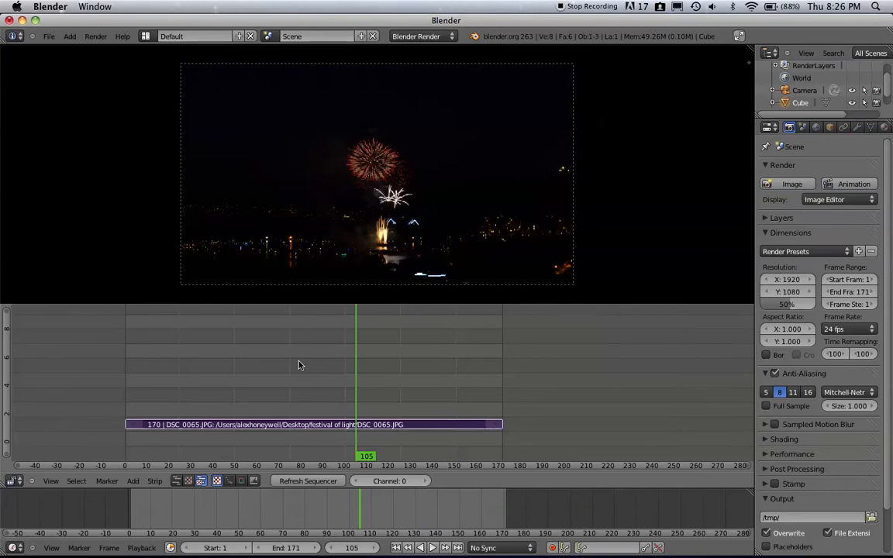
pyautogui.hotkey('shift', 'Left')
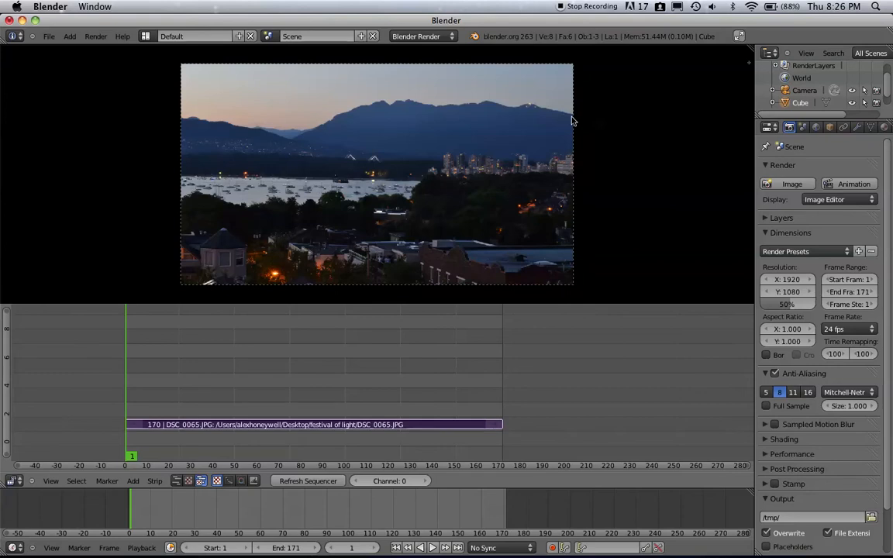
# Uncover the desktop, open the "festival of light" folder in Finder and show the file info for DSC_0091.JPG
pyautogui.moveTo(640, 24); pyautogui.dragTo(285, 6)
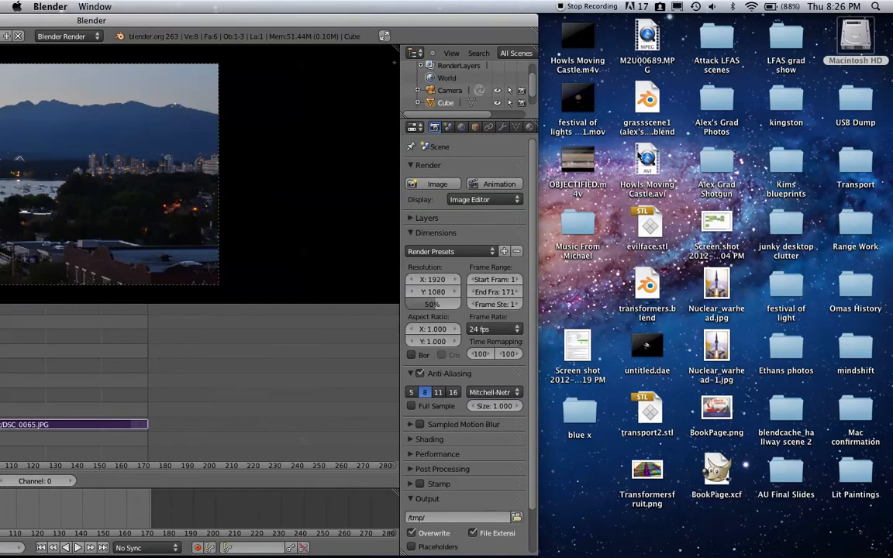
pyautogui.doubleClick(782, 288)
pyautogui.moveTo(381, 27); pyautogui.dragTo(554, 25)
pyautogui.rightClick(496, 62)
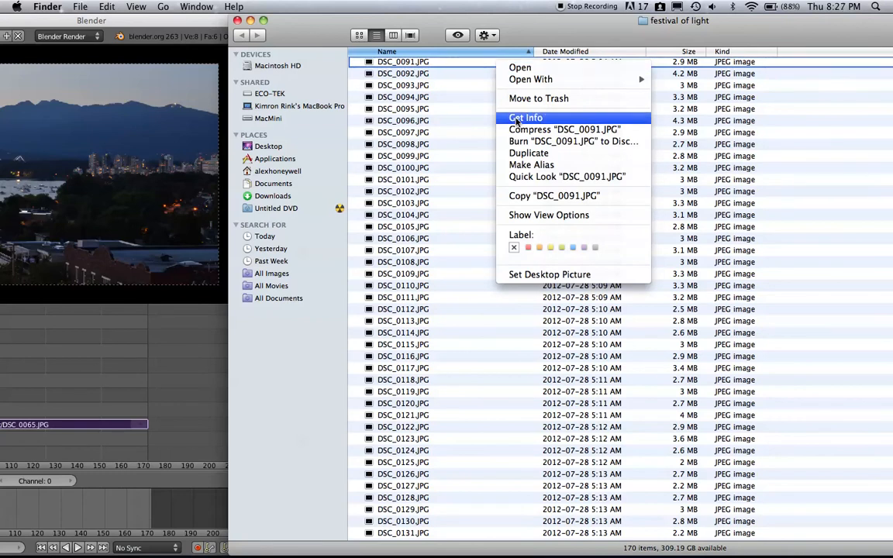
pyautogui.click(516, 120)
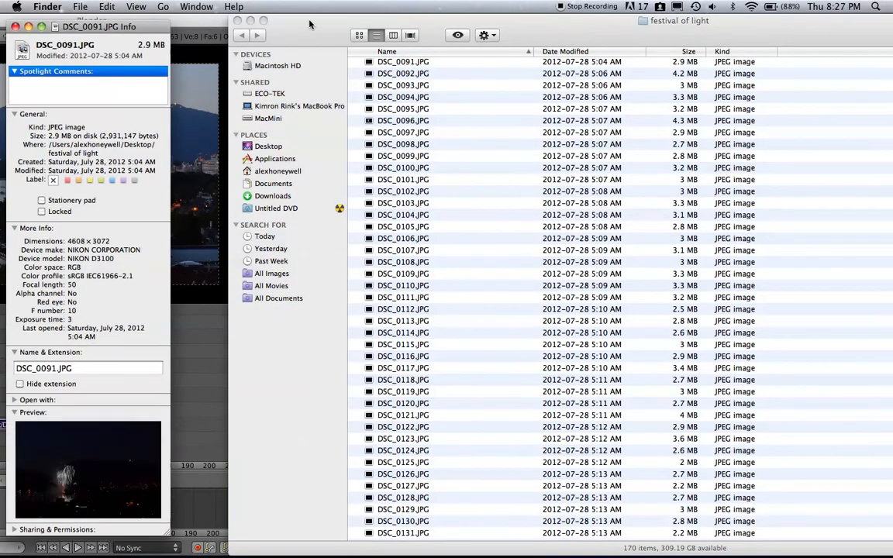
# Minimize the folder window and arrange the photo's info window beside Blender so the render settings are visible next to it
pyautogui.moveTo(91, 11); pyautogui.dragTo(600, 22)
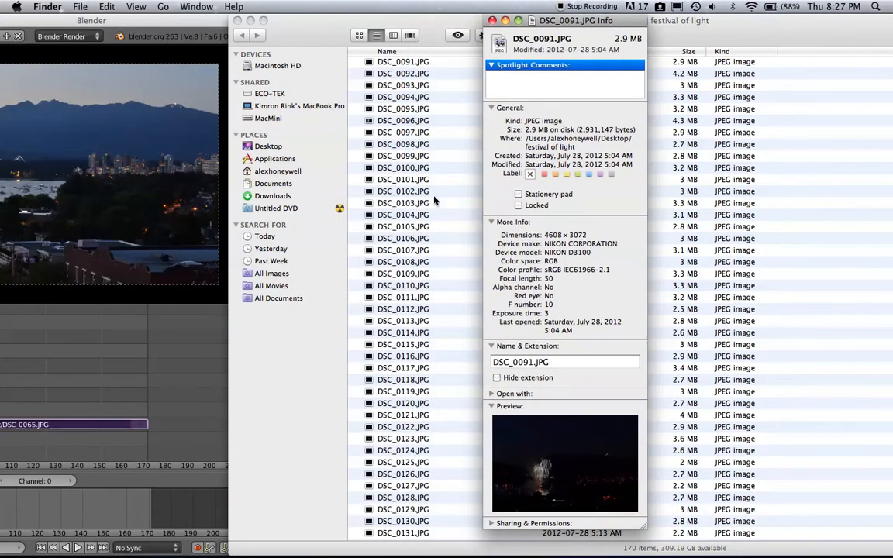
pyautogui.click(249, 21)
pyautogui.moveTo(556, 21); pyautogui.dragTo(794, 4)
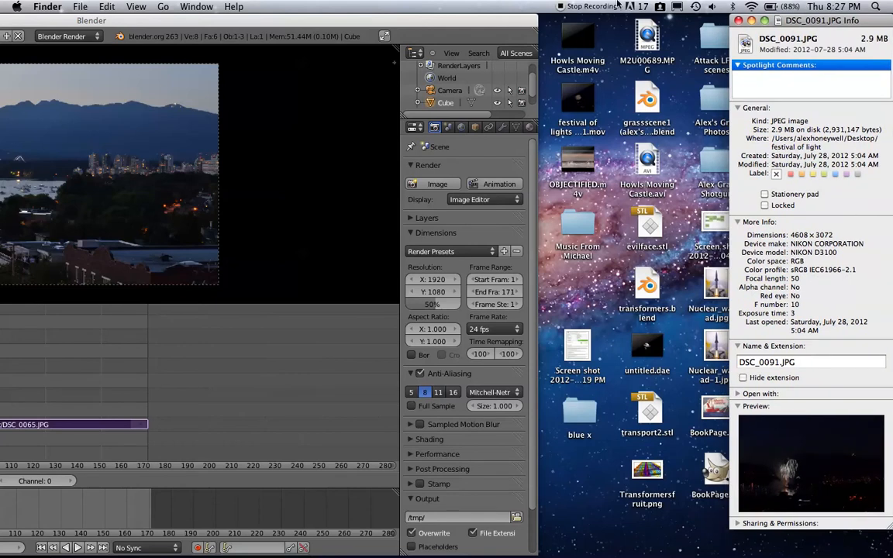
pyautogui.moveTo(469, 20); pyautogui.dragTo(655, 5)
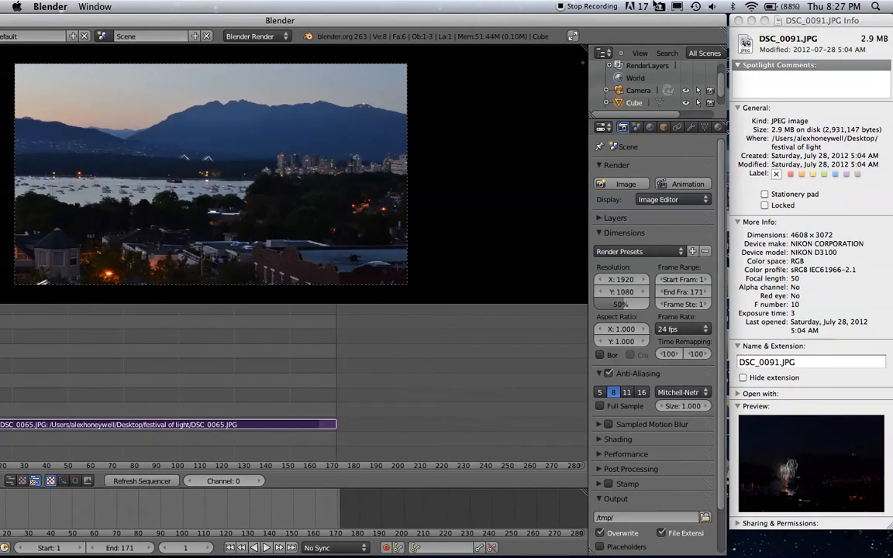
# Compare the scene's X and Y render resolution with the photo's pixel dimensions in its info window
pyautogui.click(624, 282)
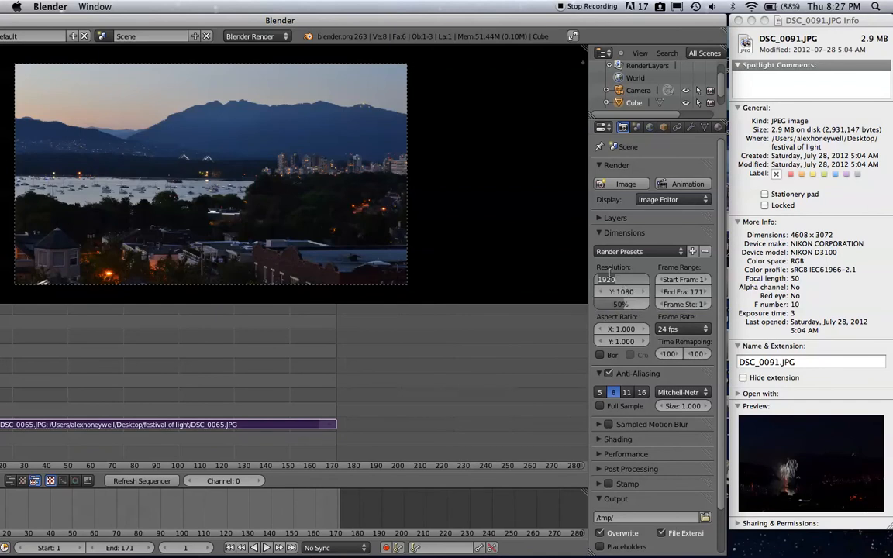
pyautogui.click(597, 266)
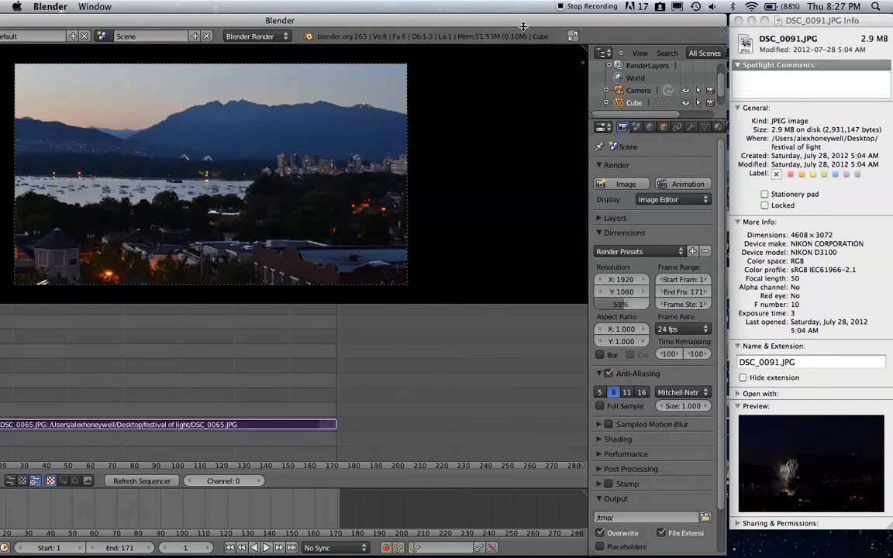
pyautogui.moveTo(520, 20); pyautogui.dragTo(655, 12)
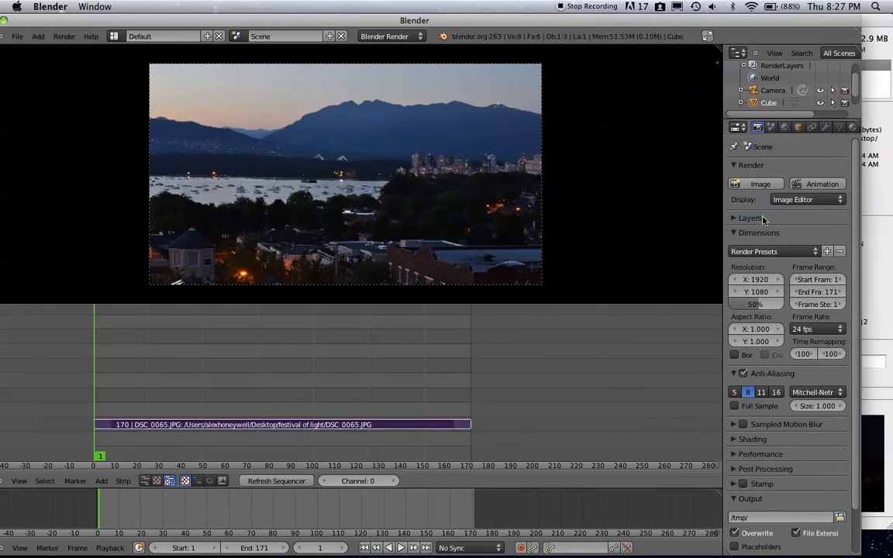
pyautogui.click(754, 280)
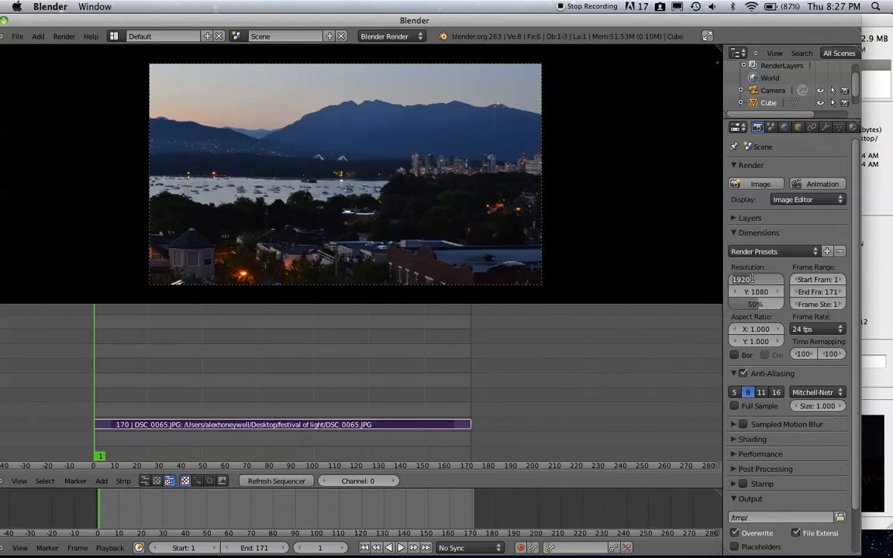
pyautogui.press('Return')
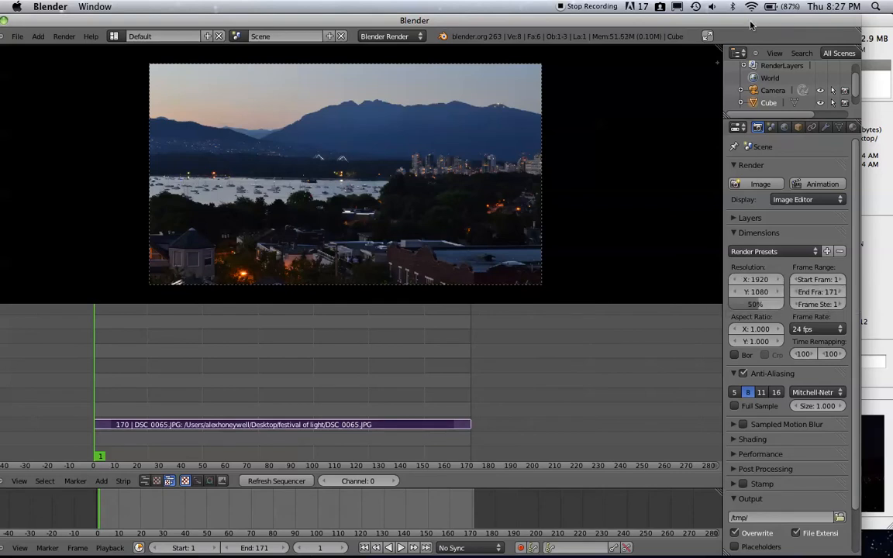
pyautogui.moveTo(608, 20); pyautogui.dragTo(509, 19)
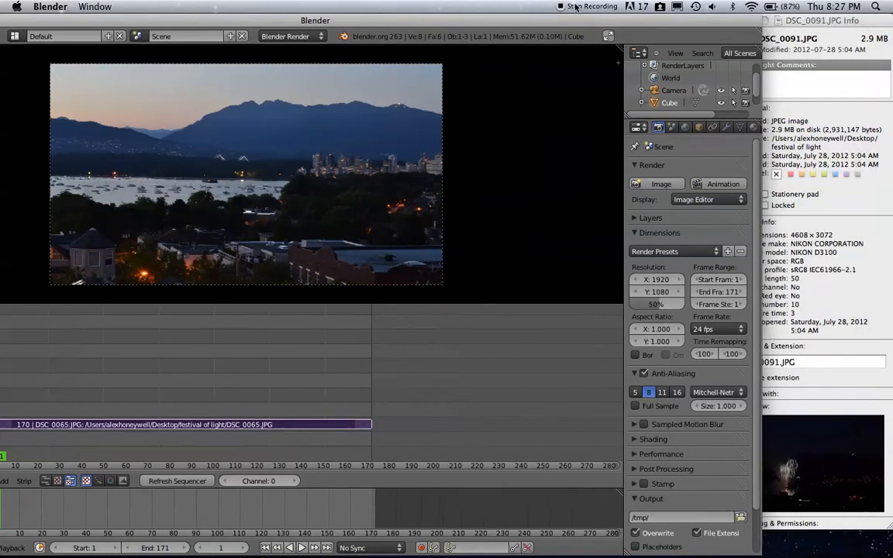
# Set the render resolution to 4608 by 3072 pixels and fit the whole photo in the preview
pyautogui.click(655, 280)
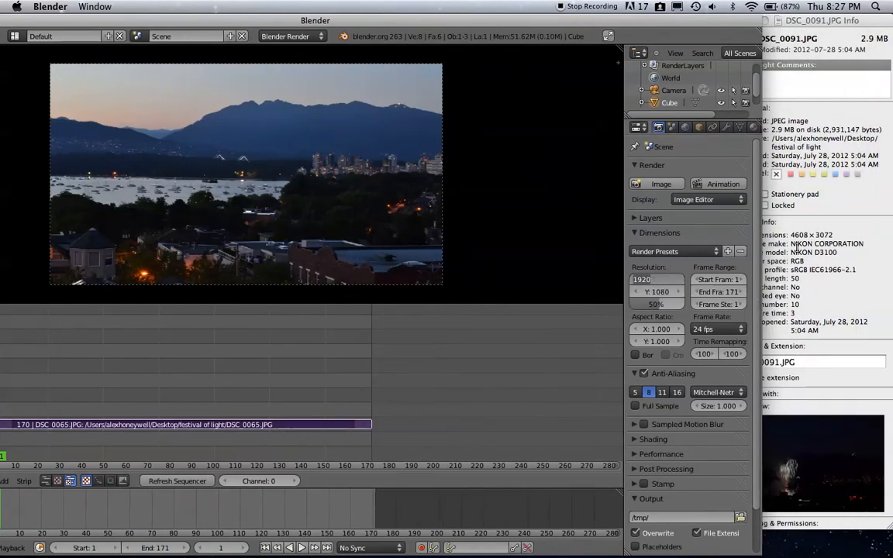
pyautogui.write('4608')
pyautogui.press('Return')
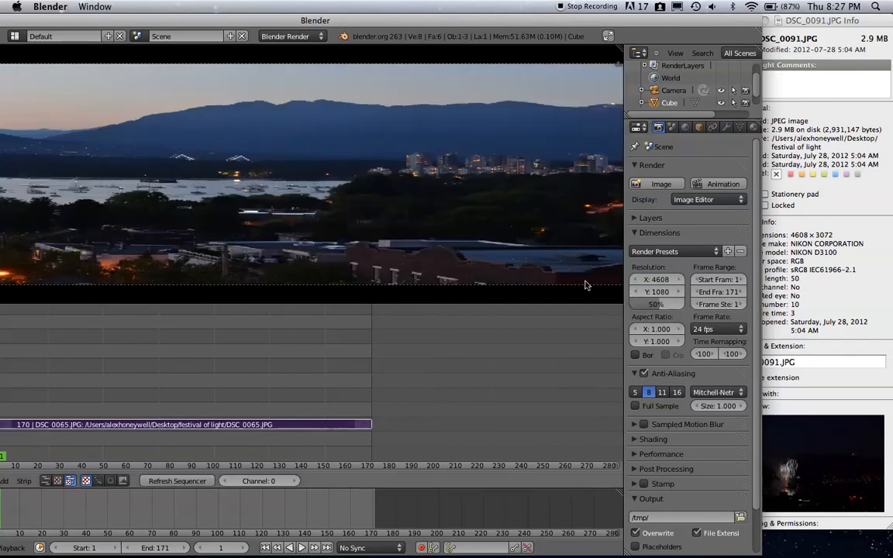
pyautogui.click(660, 292)
pyautogui.press('BackSpace')
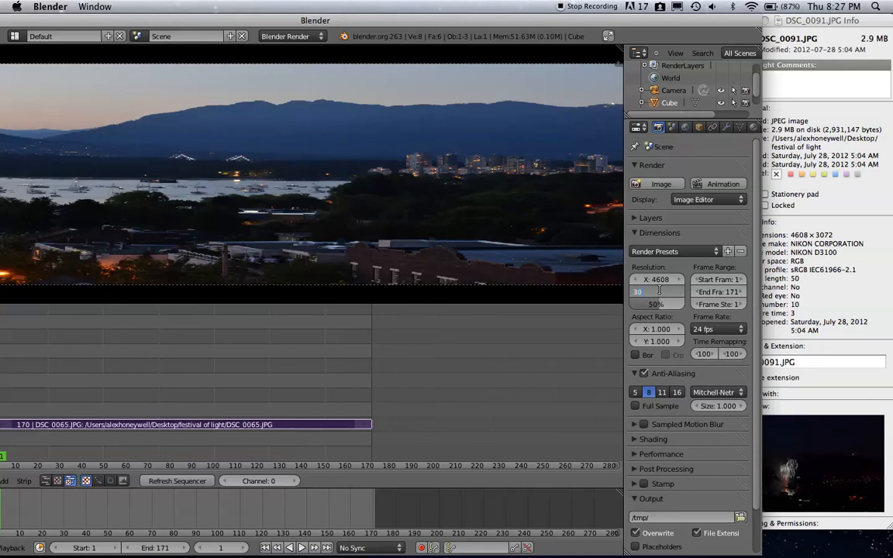
pyautogui.write('3072')
pyautogui.press('Return')
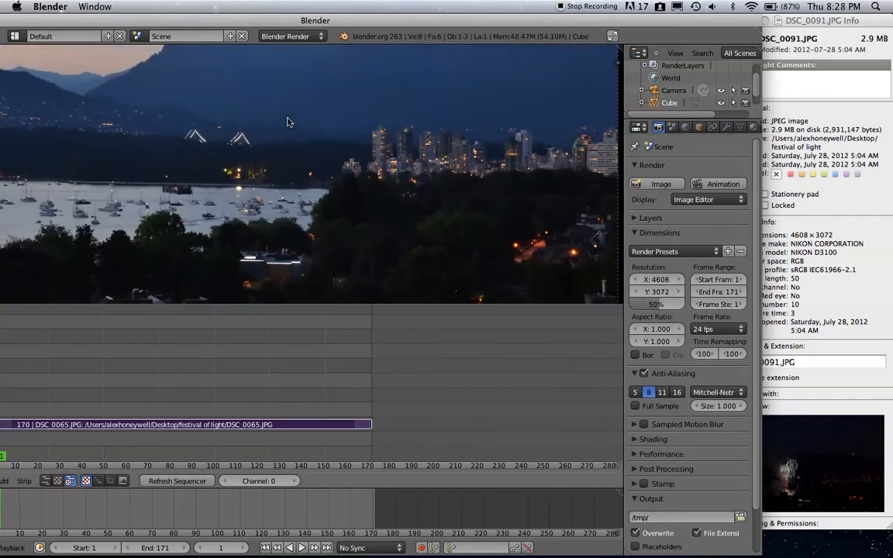
pyautogui.scroll(-4, 258, 144)
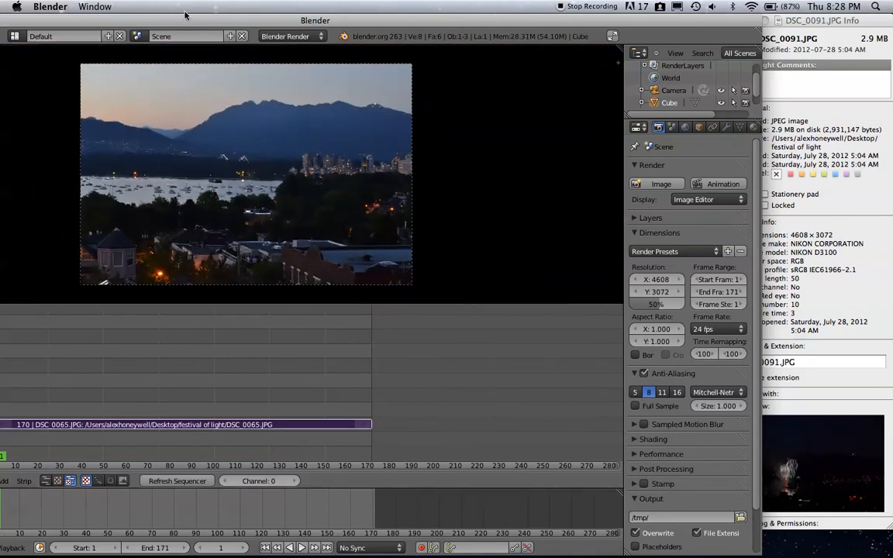
# Move the Blender window back over the photo's info window and set the render resolution scale to 25%
pyautogui.moveTo(186, 20); pyautogui.dragTo(317, 19)
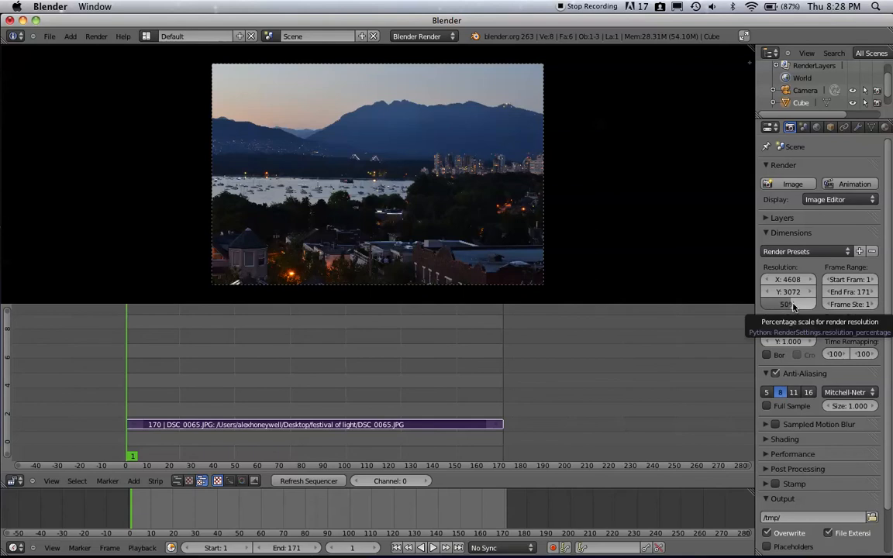
pyautogui.click(792, 305)
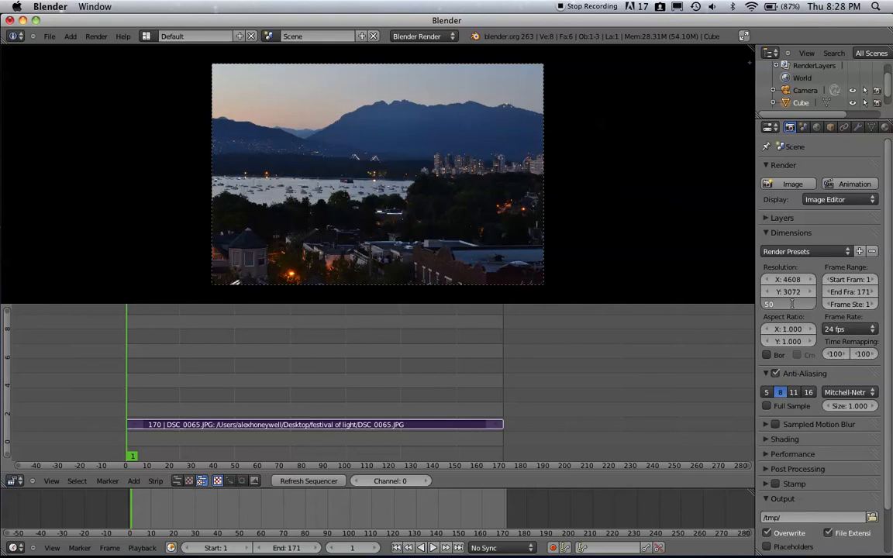
pyautogui.write('2')
pyautogui.press('Return')
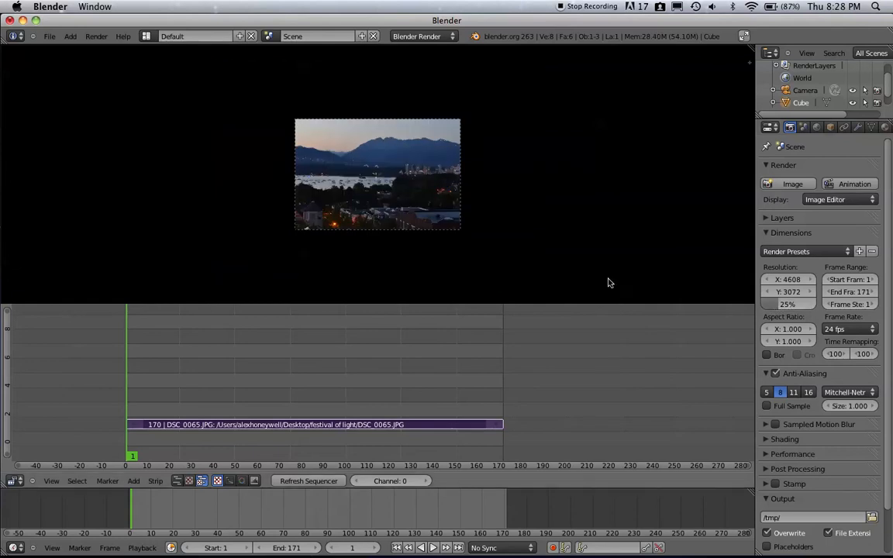
pyautogui.scroll(3, 377, 201)
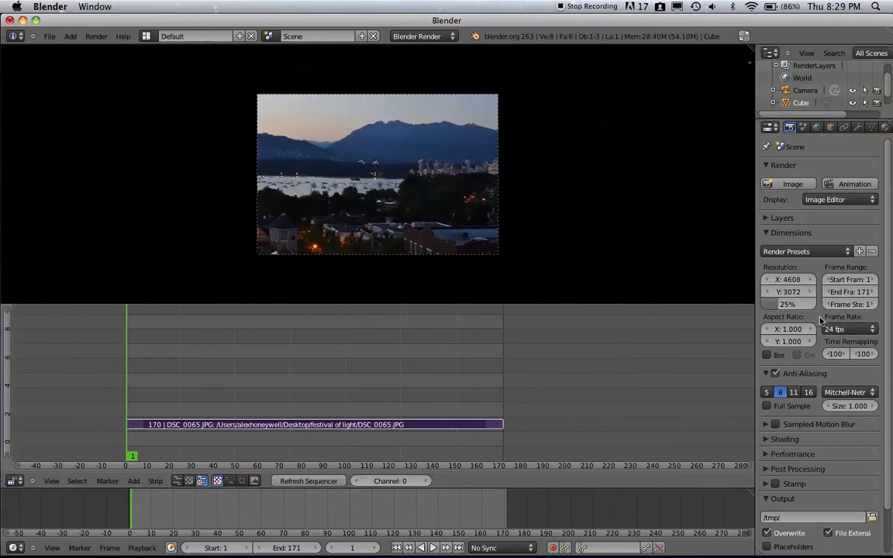
# Review the available frame rates and choose 24 fps for the render
pyautogui.scroll(-1, 822, 311)
pyautogui.scroll(-1, 822, 312)
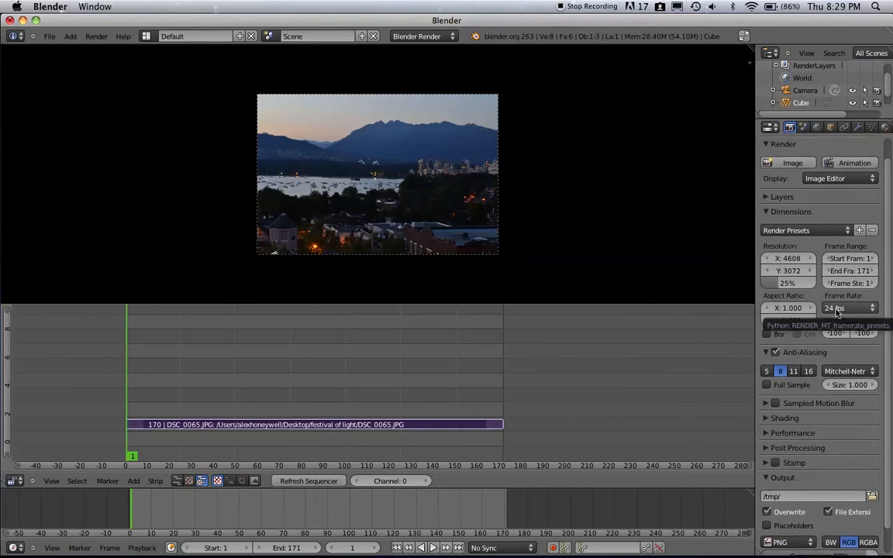
pyautogui.click(844, 310)
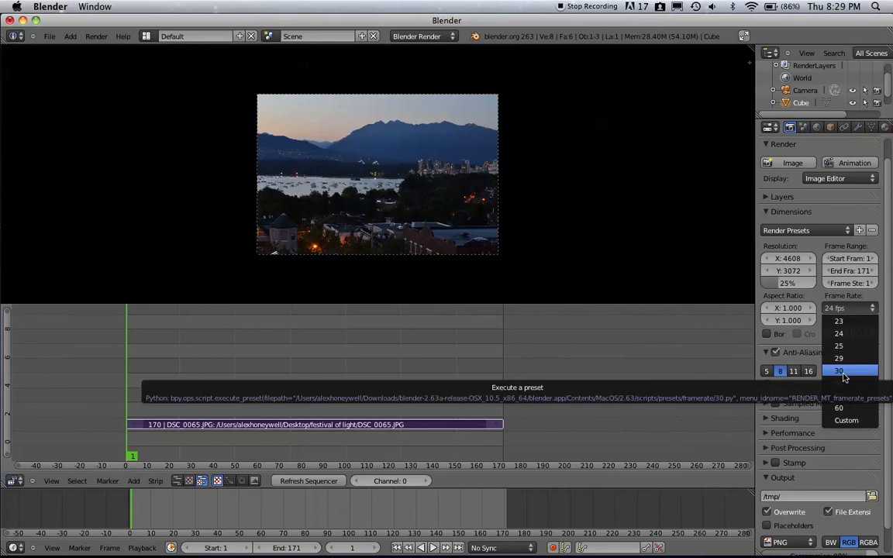
pyautogui.click(840, 335)
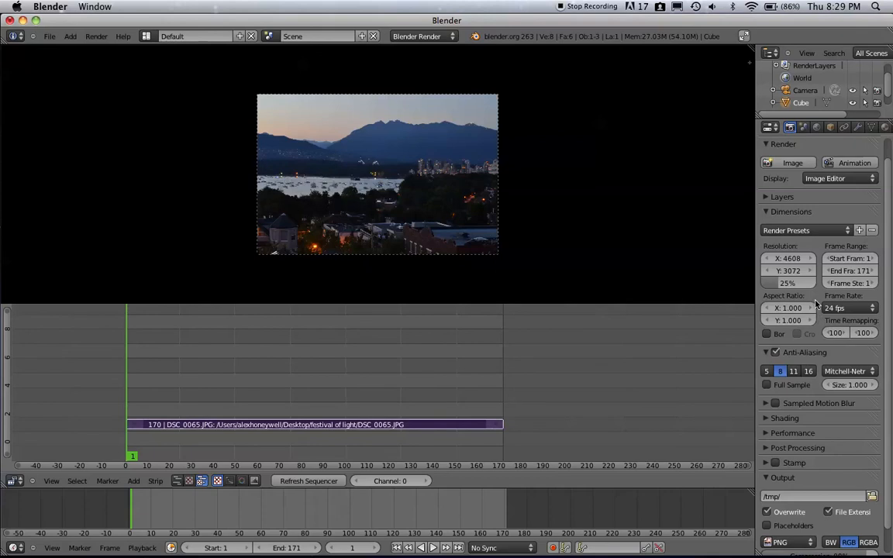
# Set the render output path to the recently used "render tests" folder
pyautogui.scroll(-2, 817, 309)
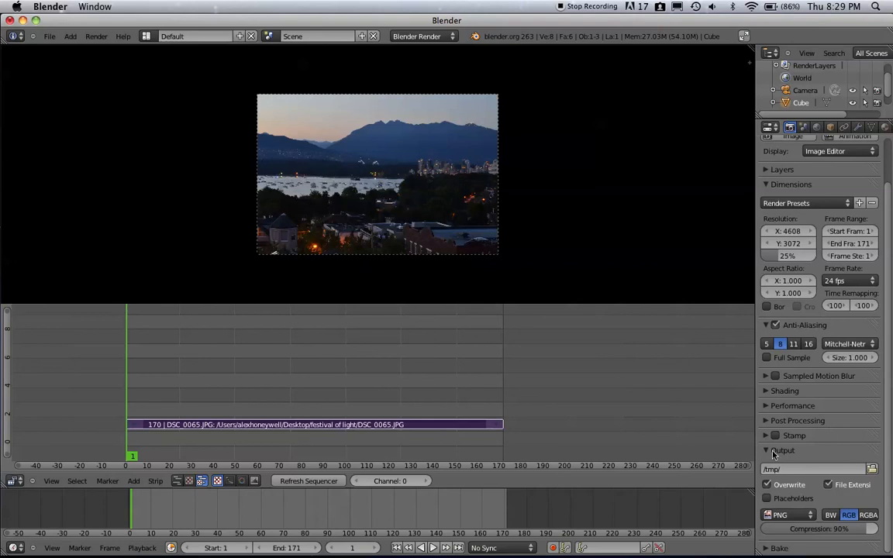
pyautogui.click(871, 469)
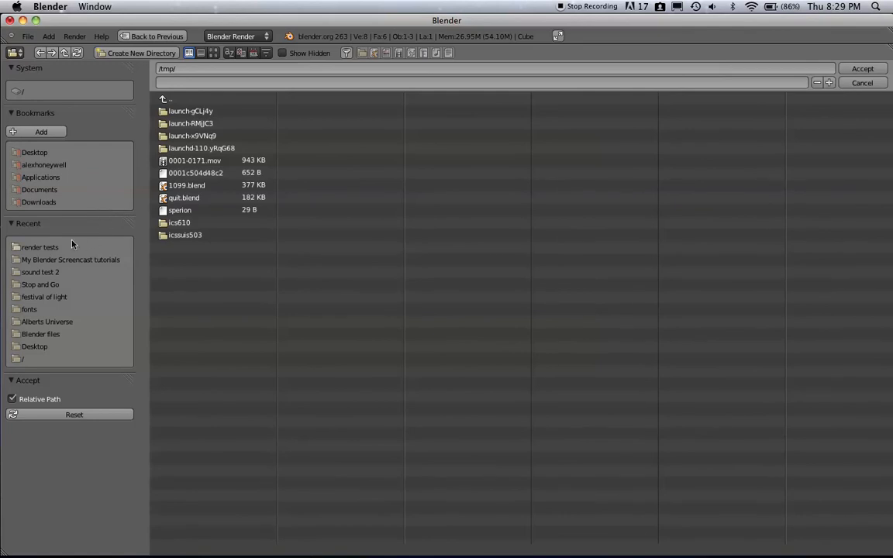
pyautogui.click(48, 248)
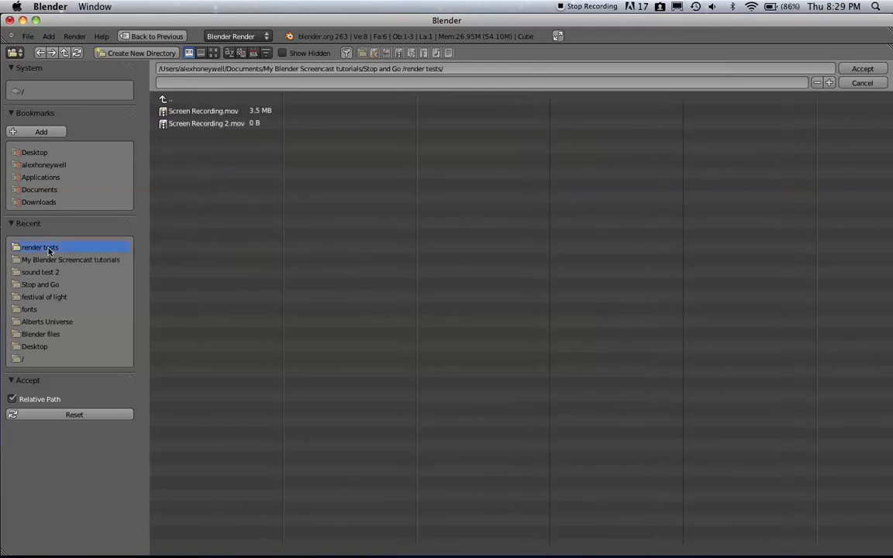
pyautogui.click(857, 72)
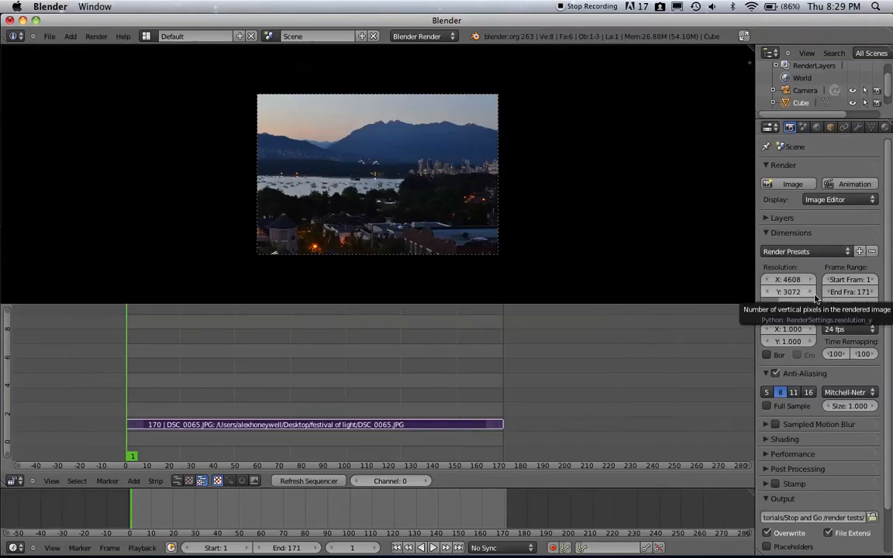
# Set the output file format to the QuickTime movie type
pyautogui.scroll(-3, 815, 298)
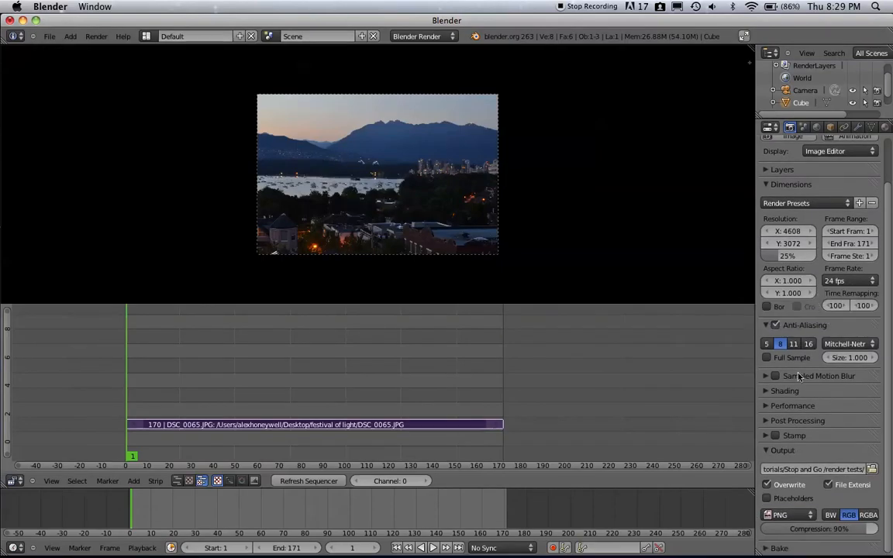
pyautogui.click(806, 516)
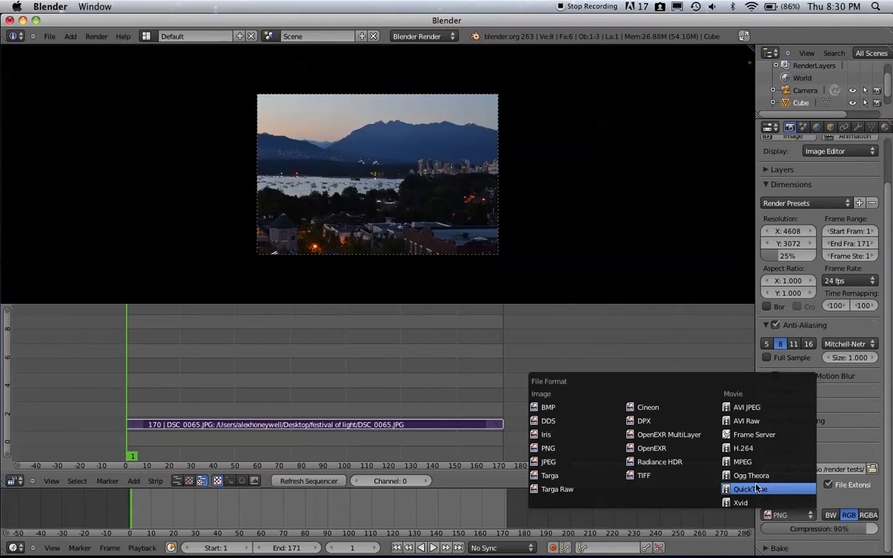
pyautogui.click(750, 489)
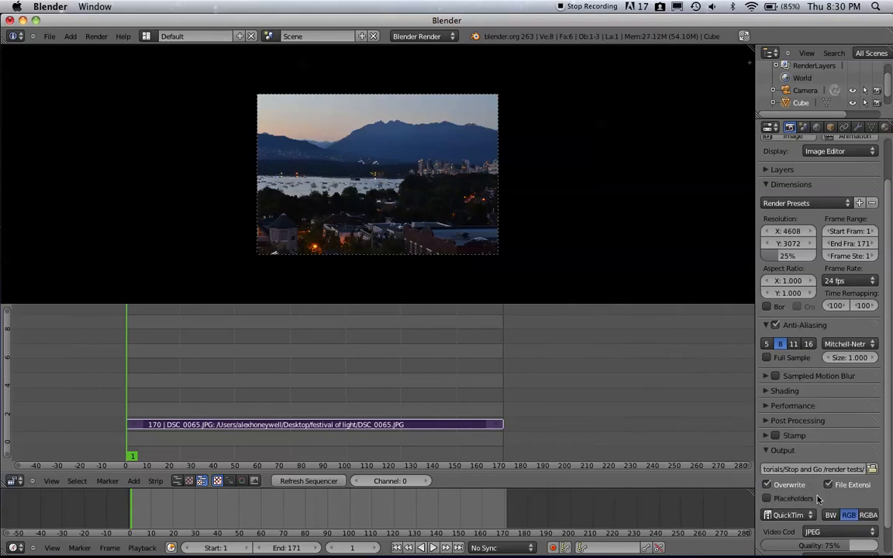
# Render the photo sequence as an animation and stop the render partway through
pyautogui.scroll(2, 814, 496)
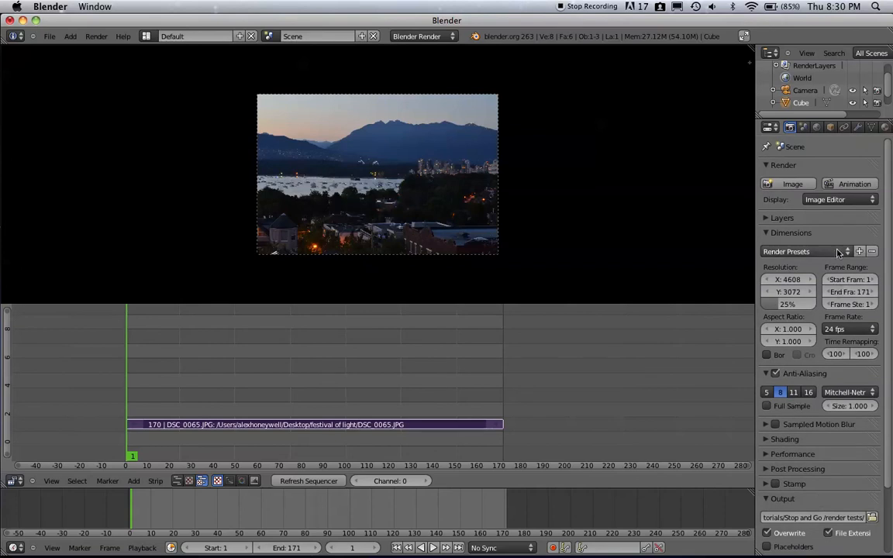
pyautogui.click(845, 185)
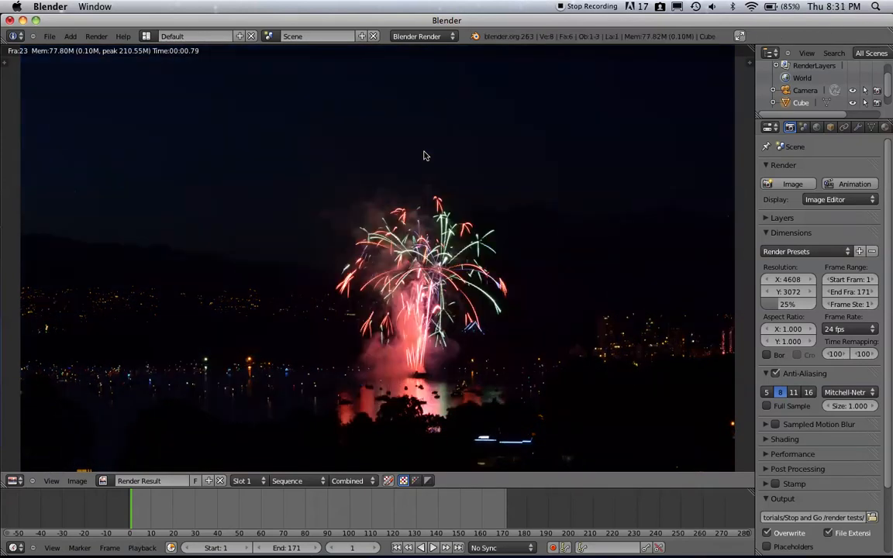
pyautogui.press('Escape')
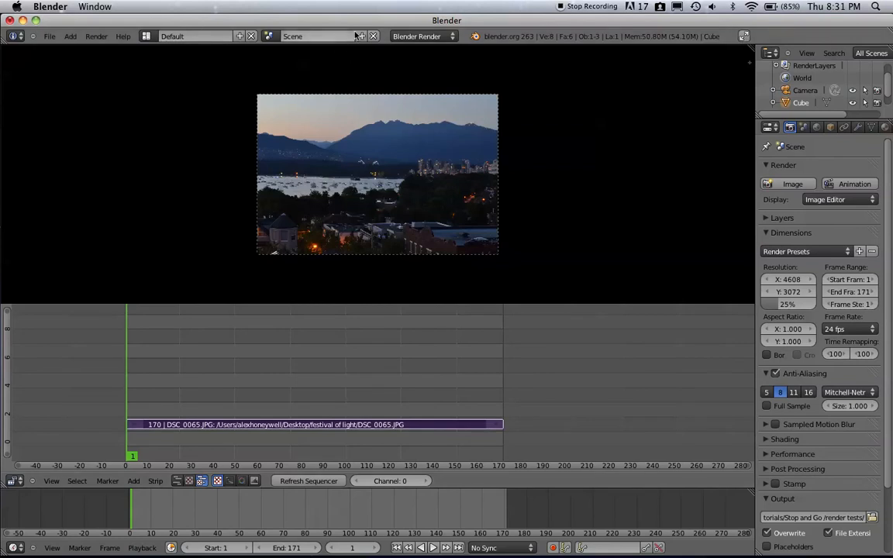
# Uncover the desktop, open "festival of lights animation test0001-0171.mov" in QuickTime Player and play it in full screen
pyautogui.moveTo(464, 19); pyautogui.dragTo(436, 201)
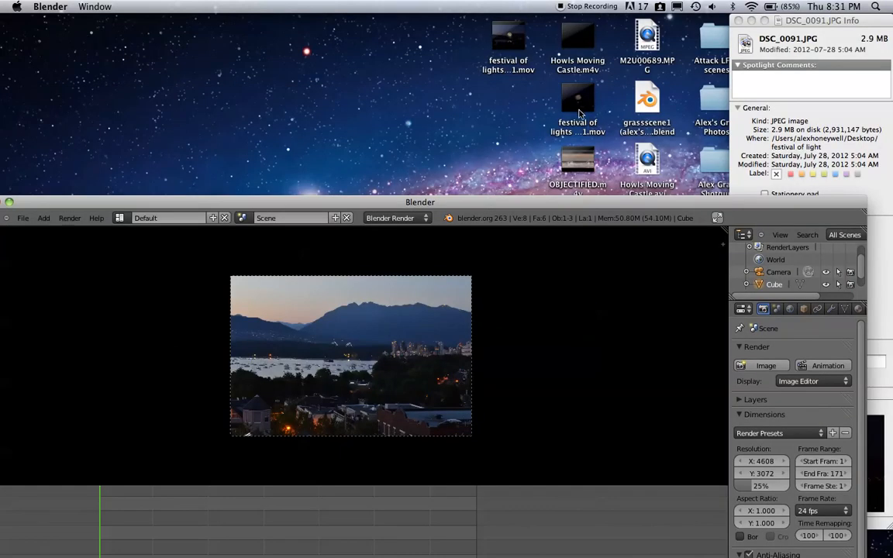
pyautogui.doubleClick(572, 103)
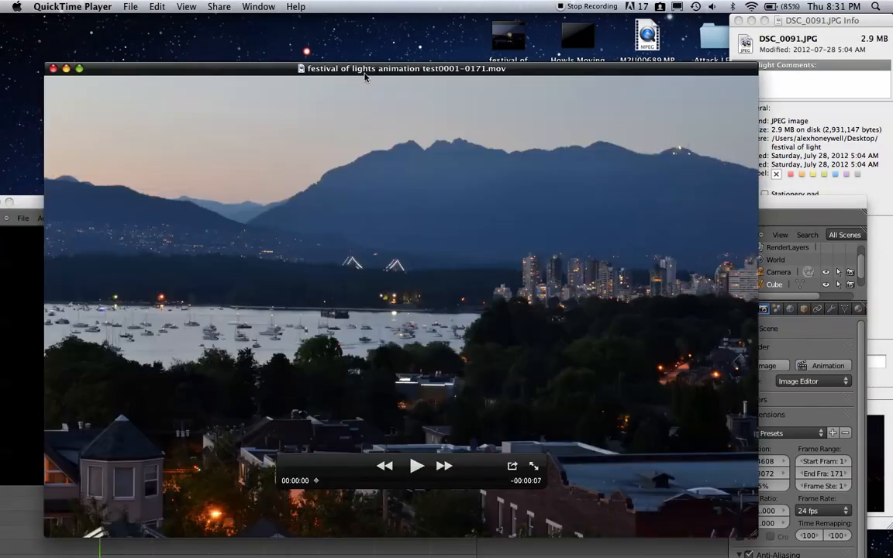
pyautogui.moveTo(365, 70); pyautogui.dragTo(329, 22)
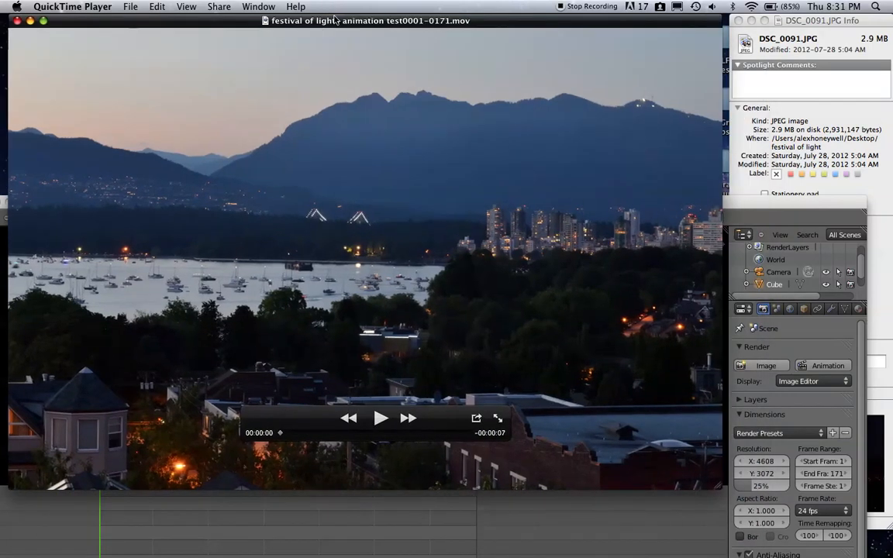
pyautogui.click(498, 416)
pyautogui.press('space')
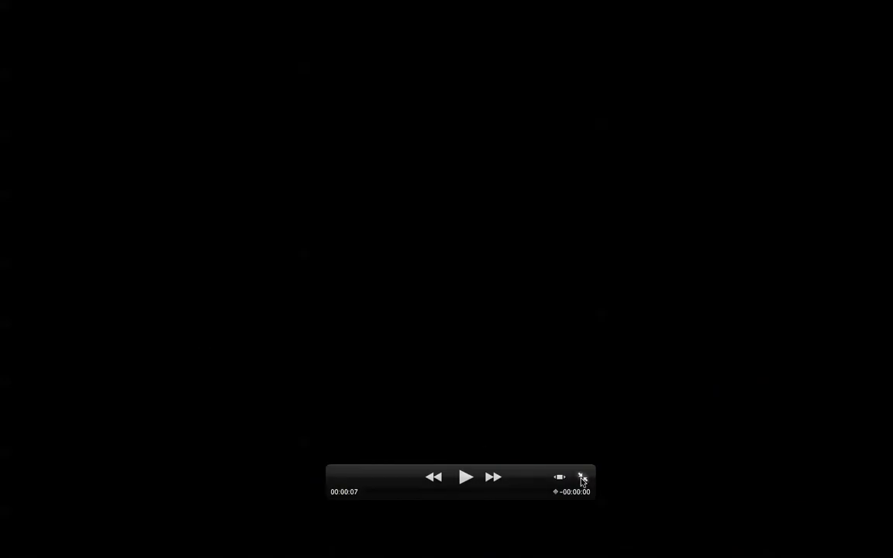
# Exit full screen, close the movie and move the Blender window back over the desktop
pyautogui.click(580, 478)
pyautogui.moveTo(55, 20); pyautogui.dragTo(281, 21)
pyautogui.click(238, 22)
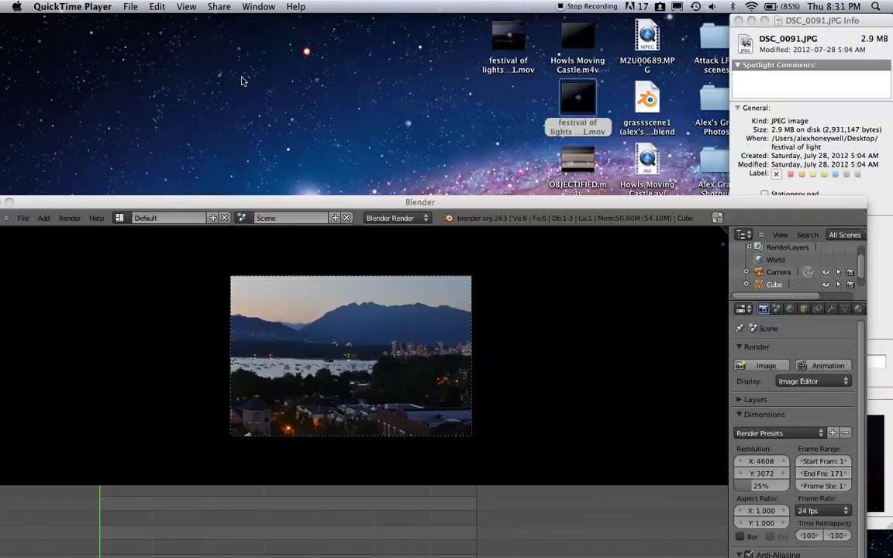
pyautogui.moveTo(310, 203); pyautogui.dragTo(344, 21)
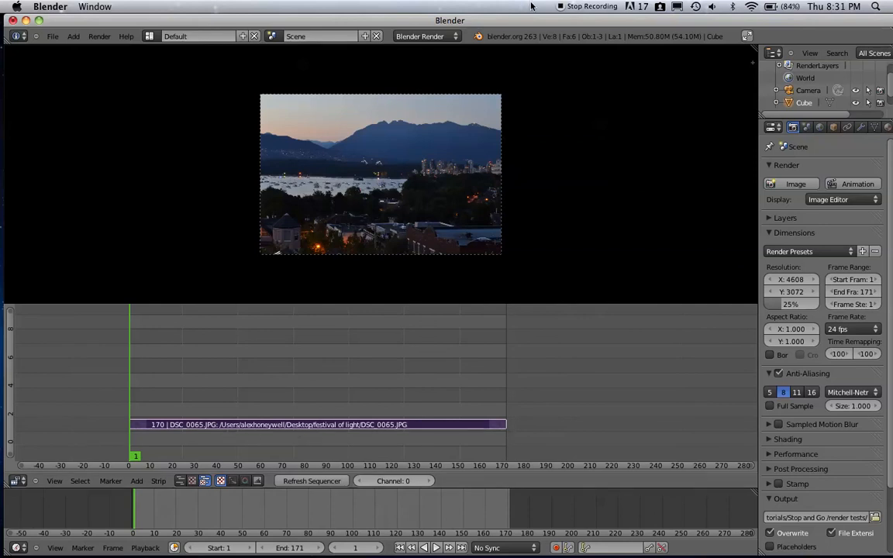
pyautogui.moveTo(521, 24); pyautogui.dragTo(512, 3)
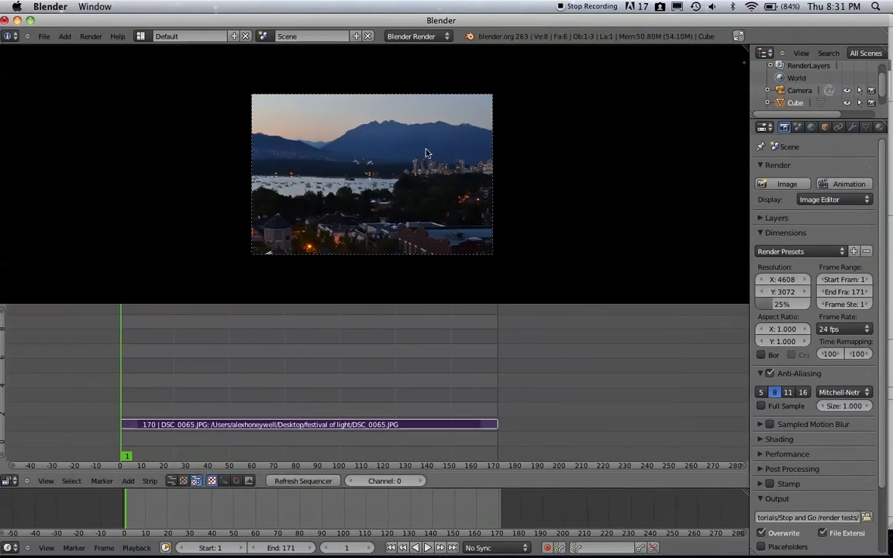